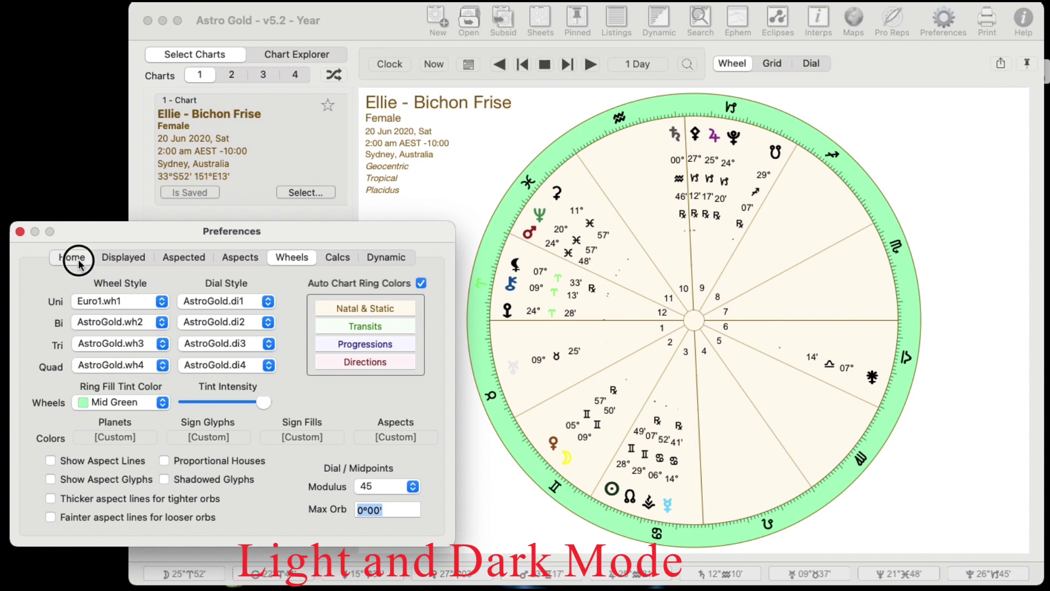
# Switch the color scheme to Dark and preview the chart in monochrome before restoring its colors
pyautogui.click(73, 258)
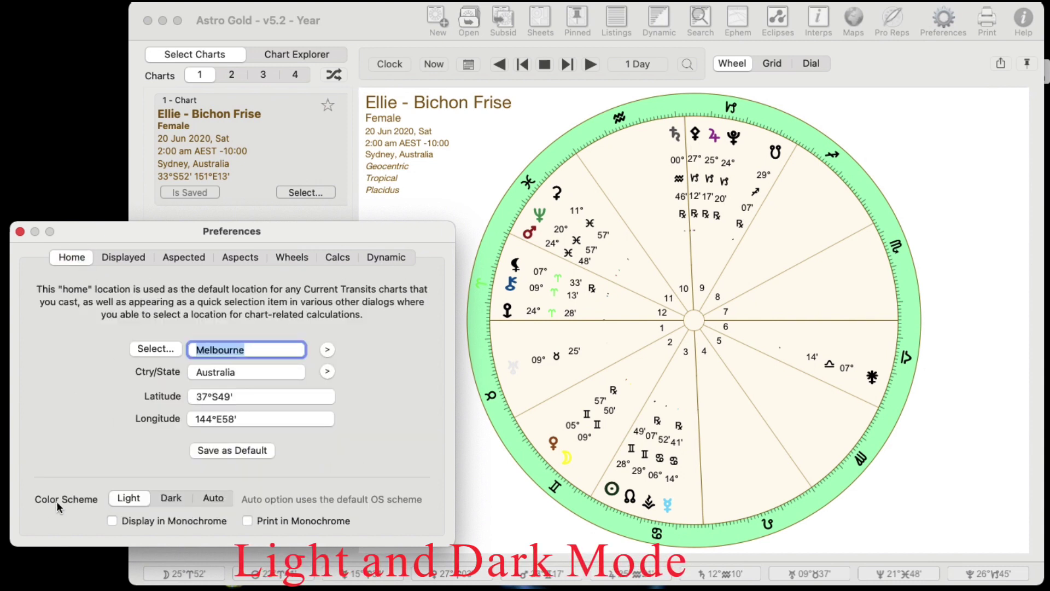
pyautogui.click(166, 498)
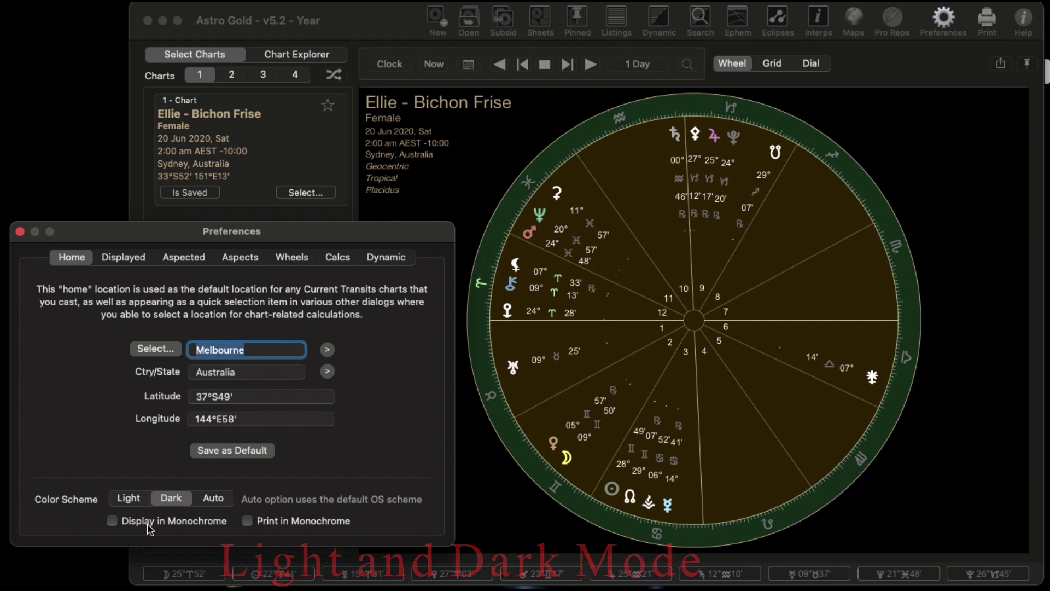
pyautogui.click(112, 521)
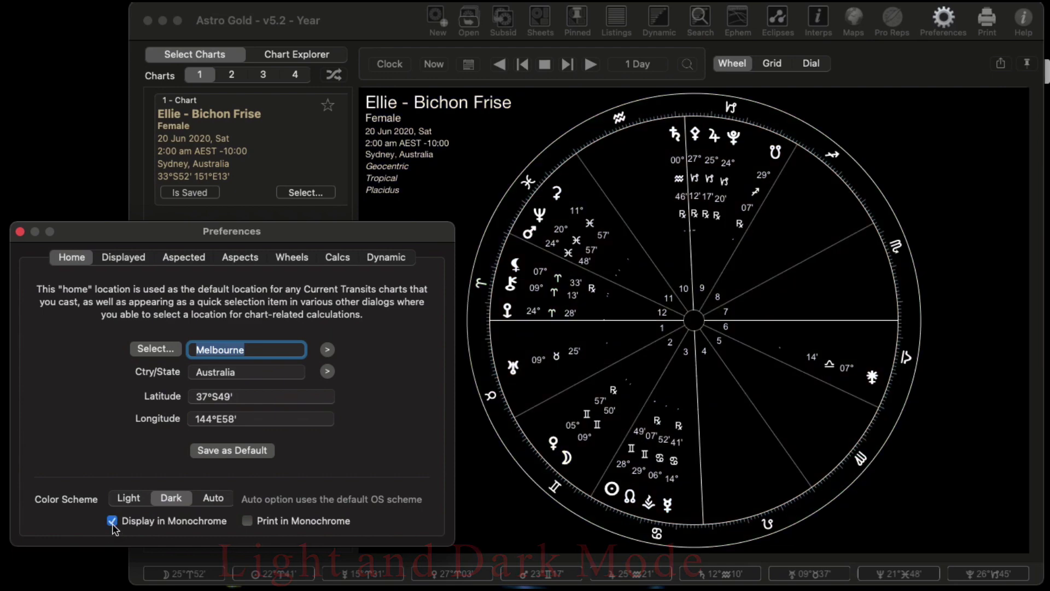
pyautogui.click(112, 521)
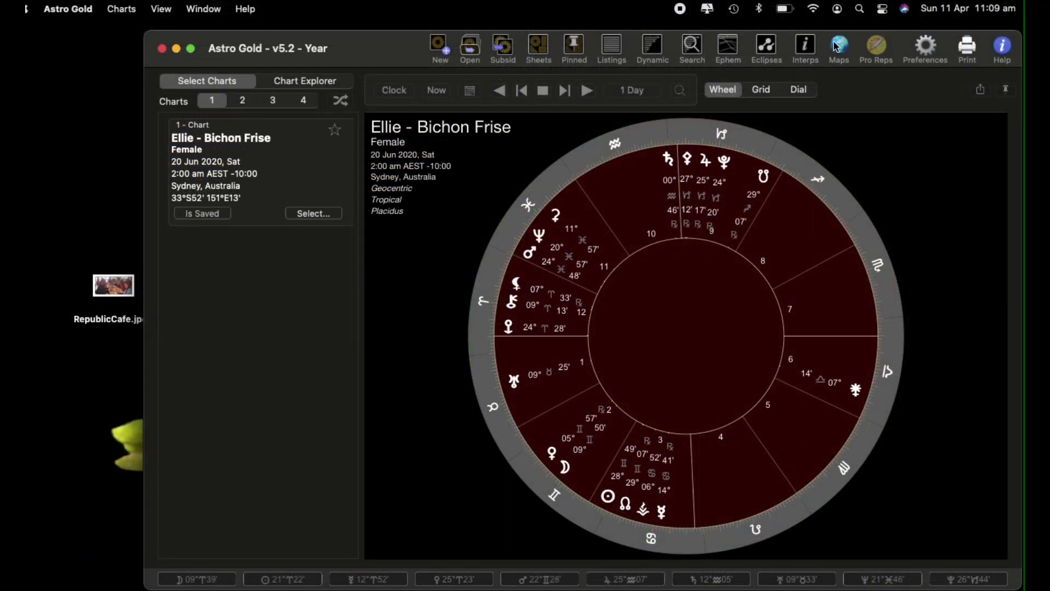
# Try Rose as the wheels' ring fill tint, then choose Mid Green and raise its tint intensity
pyautogui.click(926, 49)
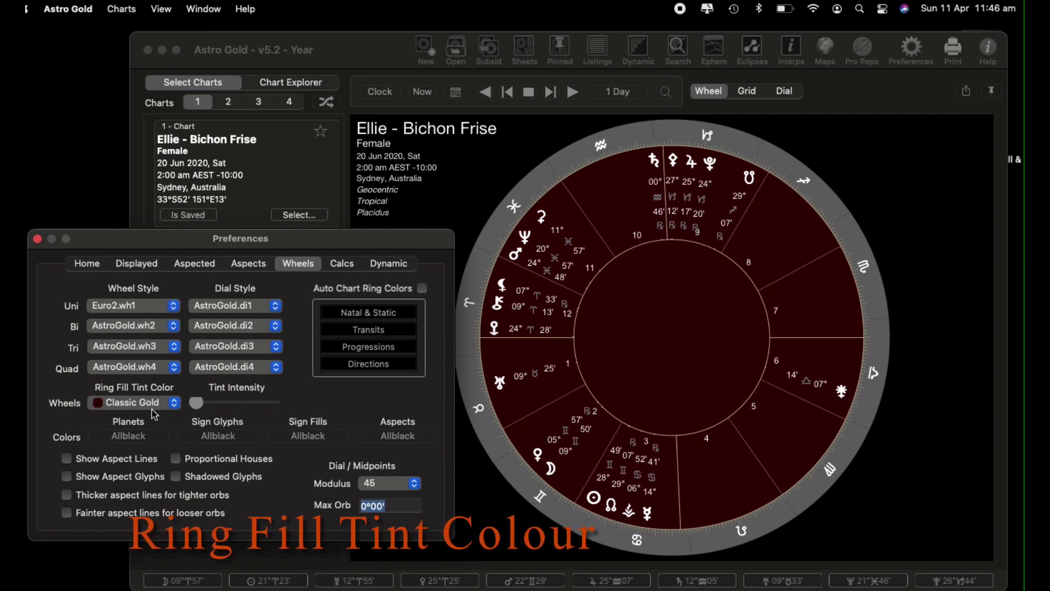
pyautogui.click(176, 405)
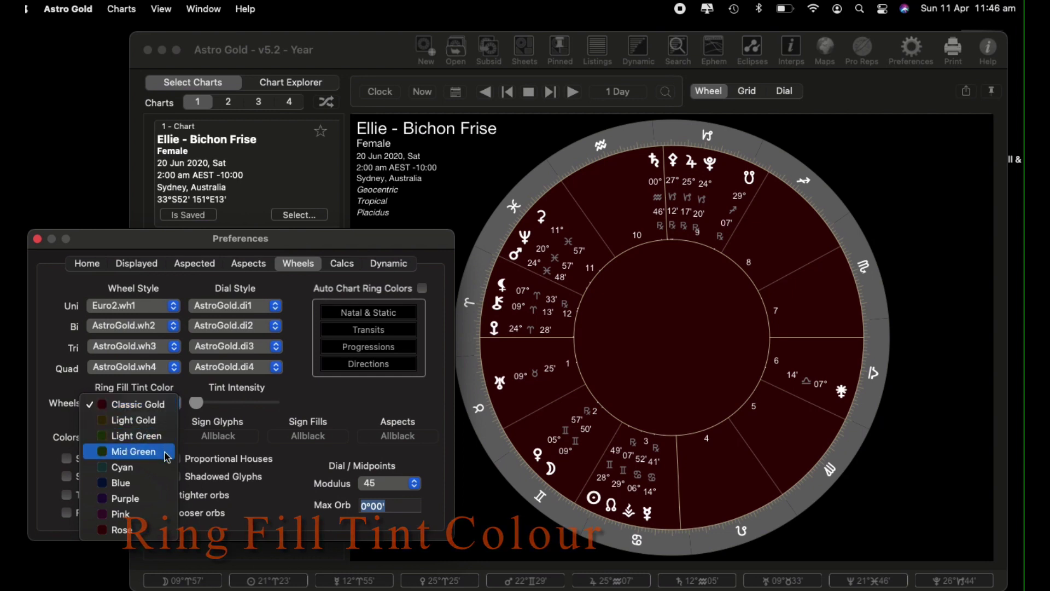
pyautogui.click(162, 530)
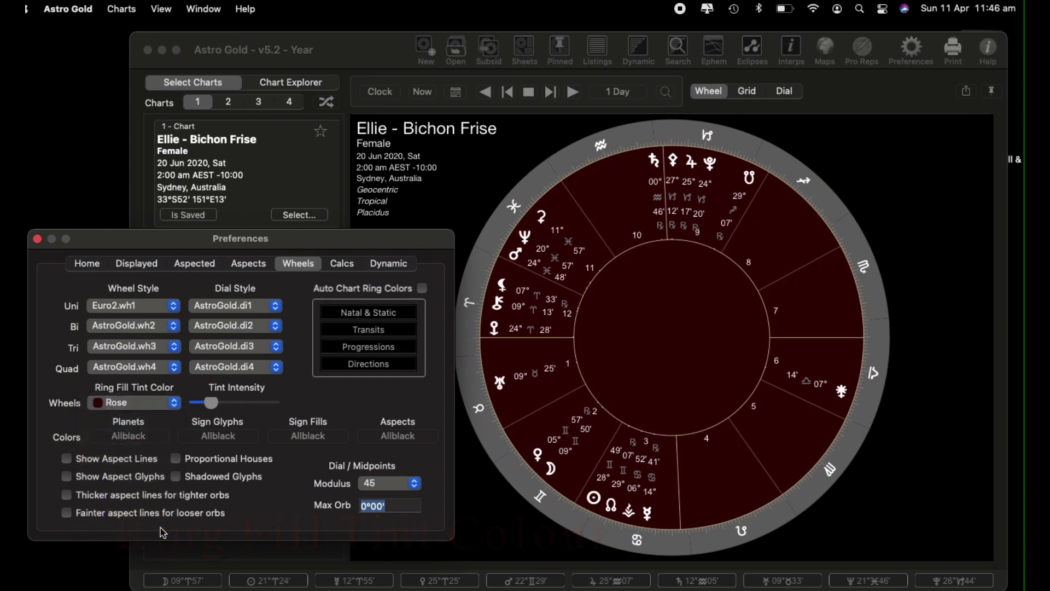
pyautogui.press('Down')
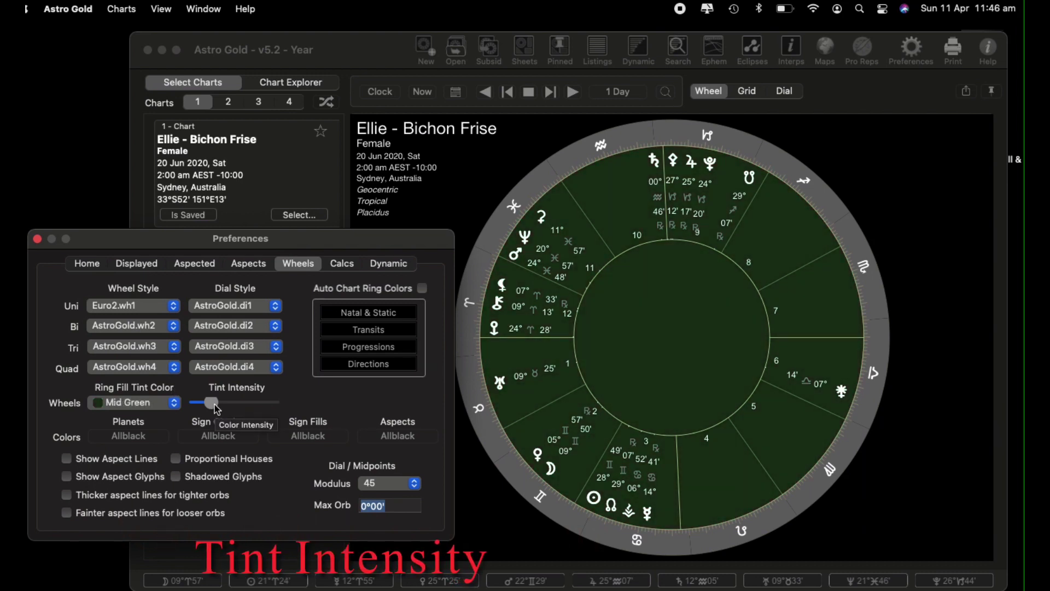
pyautogui.moveTo(214, 404); pyautogui.dragTo(256, 403)
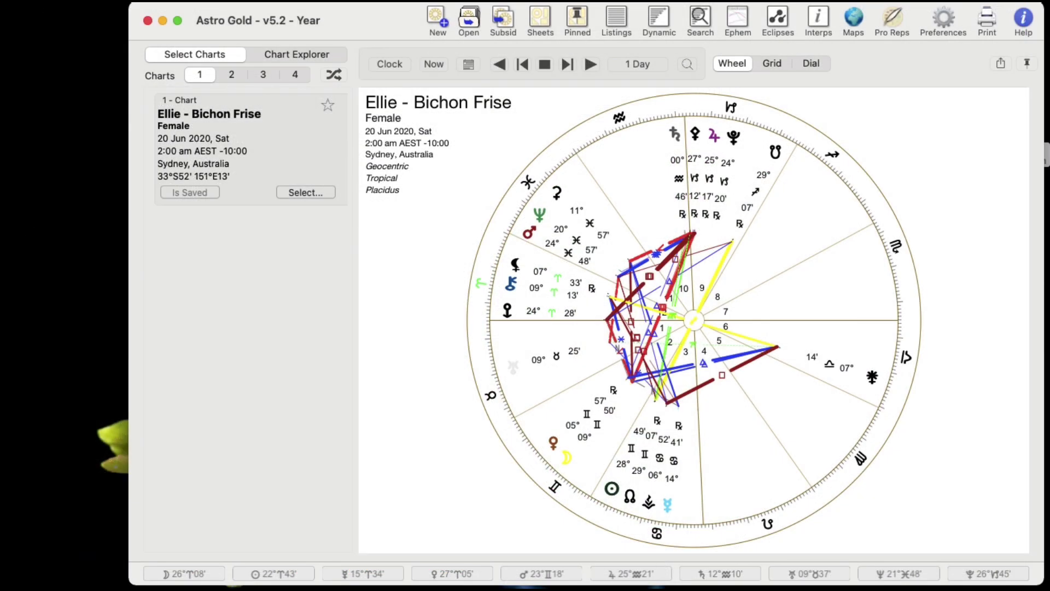
# Open the preferences and preview the Dark color scheme before returning to Light
pyautogui.click(944, 20)
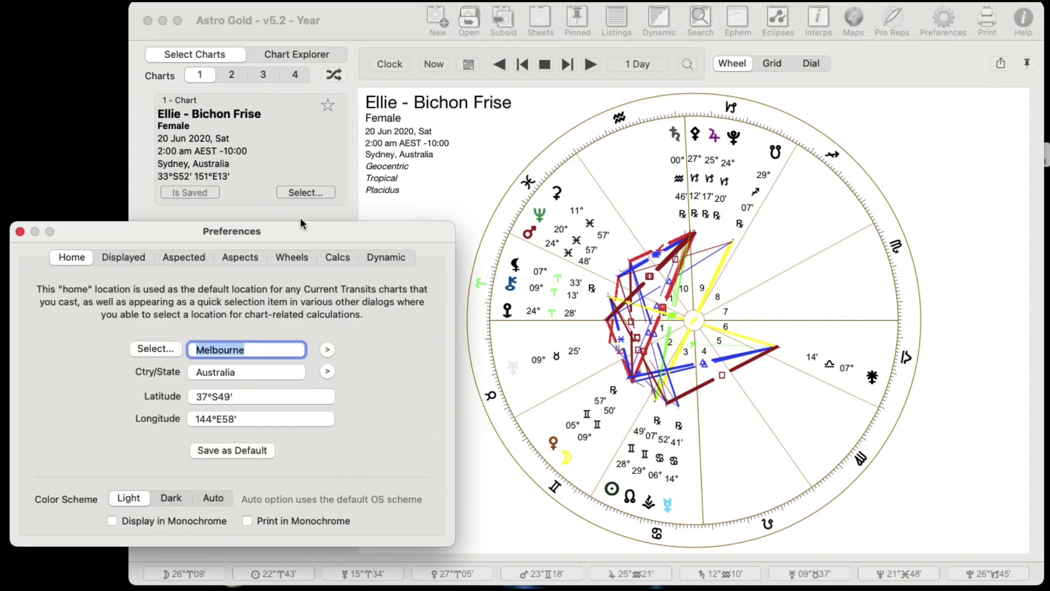
pyautogui.click(163, 498)
pyautogui.click(138, 497)
# Set the wheels' ring fill tint color to Blue at maximum tint intensity
pyautogui.click(293, 260)
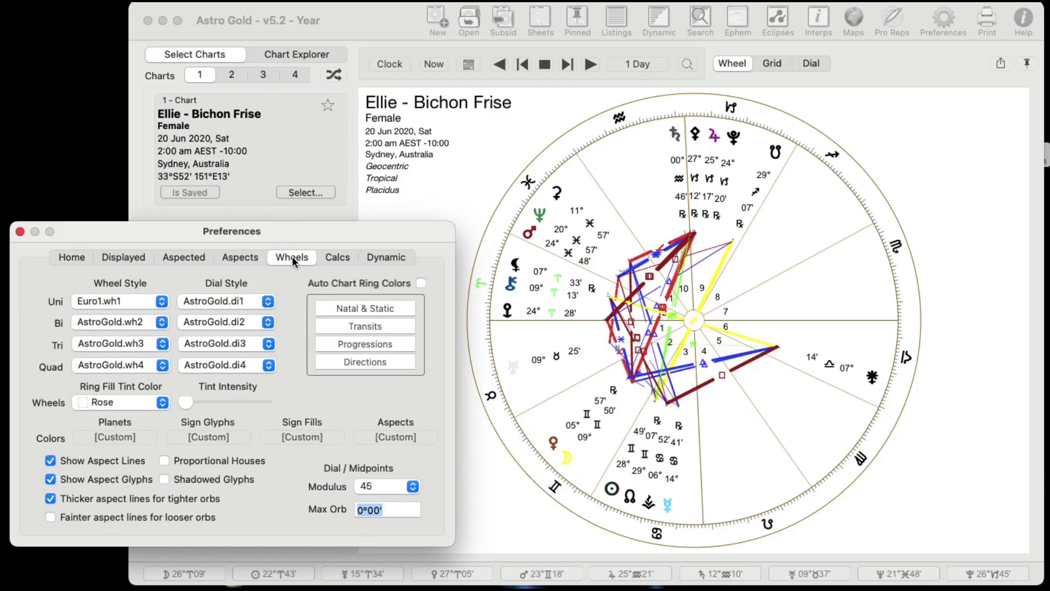
pyautogui.click(162, 405)
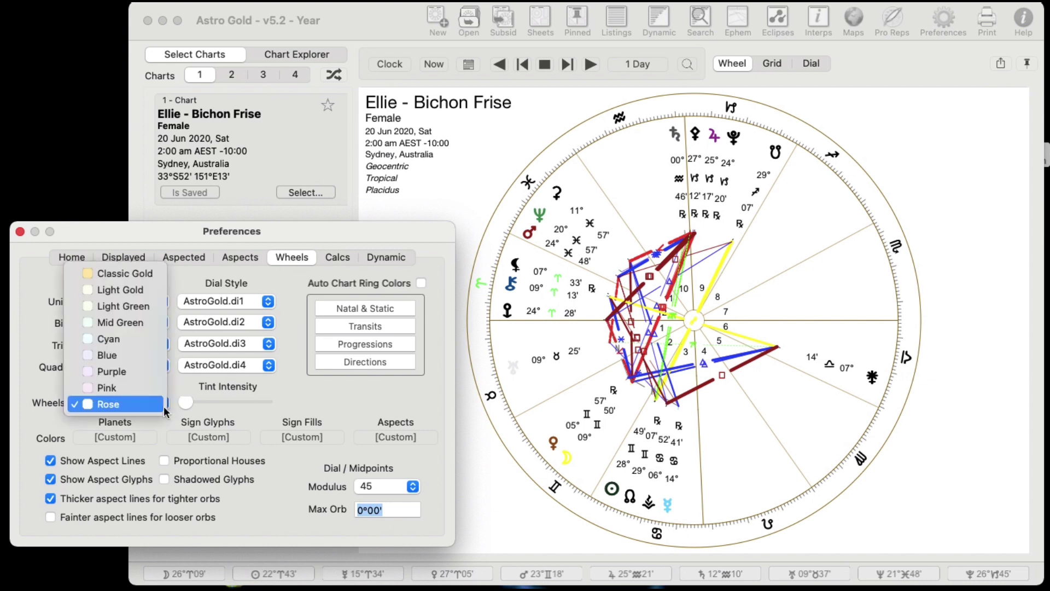
pyautogui.click(126, 359)
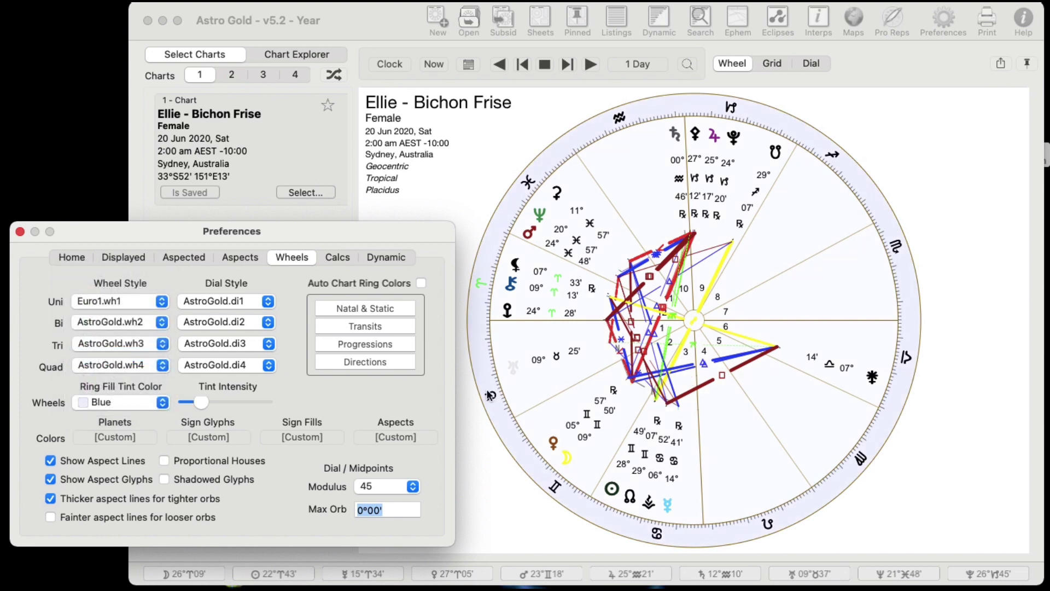
pyautogui.click(201, 404)
pyautogui.moveTo(202, 405); pyautogui.dragTo(274, 403)
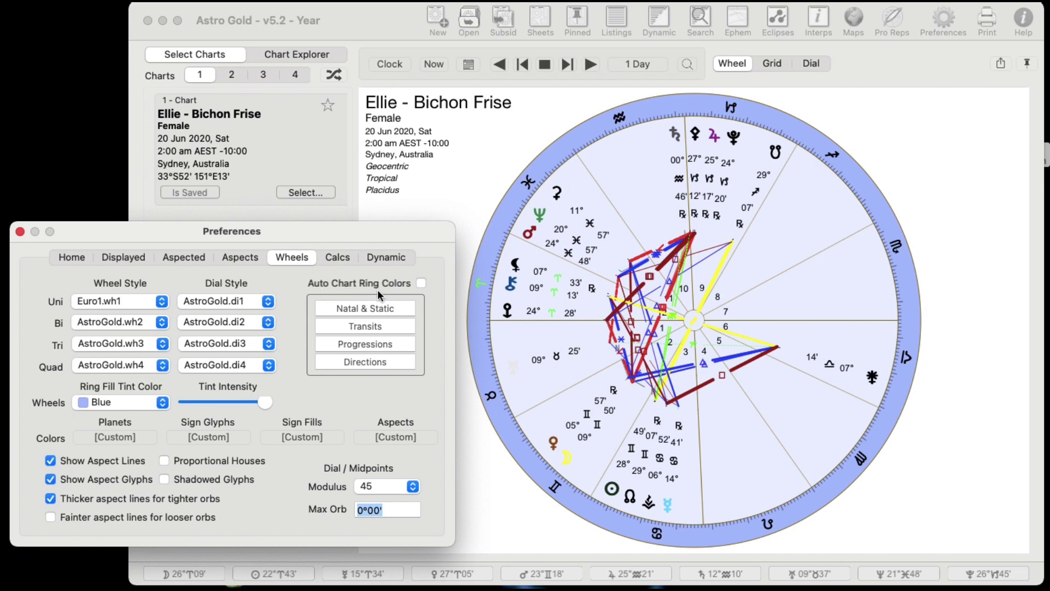
# Turn on Auto Chart Ring Colors and compare the minimum tint intensity with the maximum
pyautogui.click(420, 283)
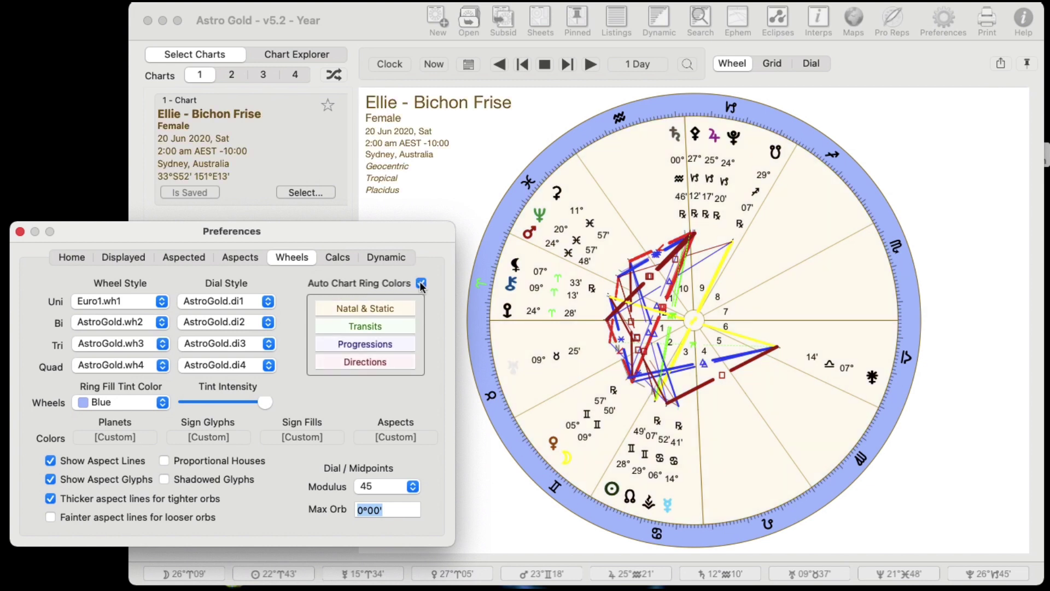
pyautogui.click(268, 402)
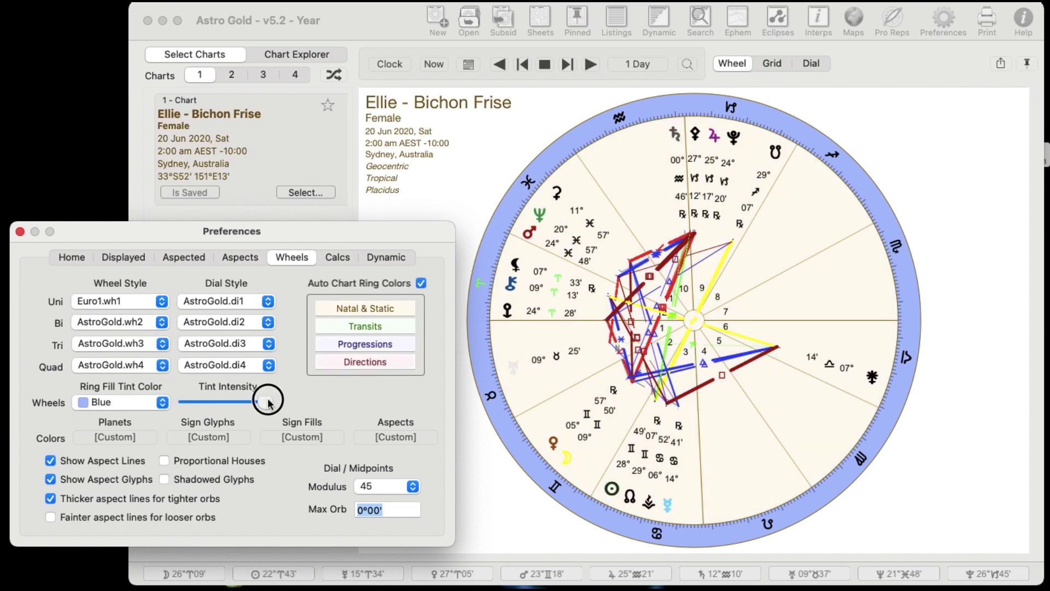
pyautogui.moveTo(268, 402); pyautogui.dragTo(179, 401)
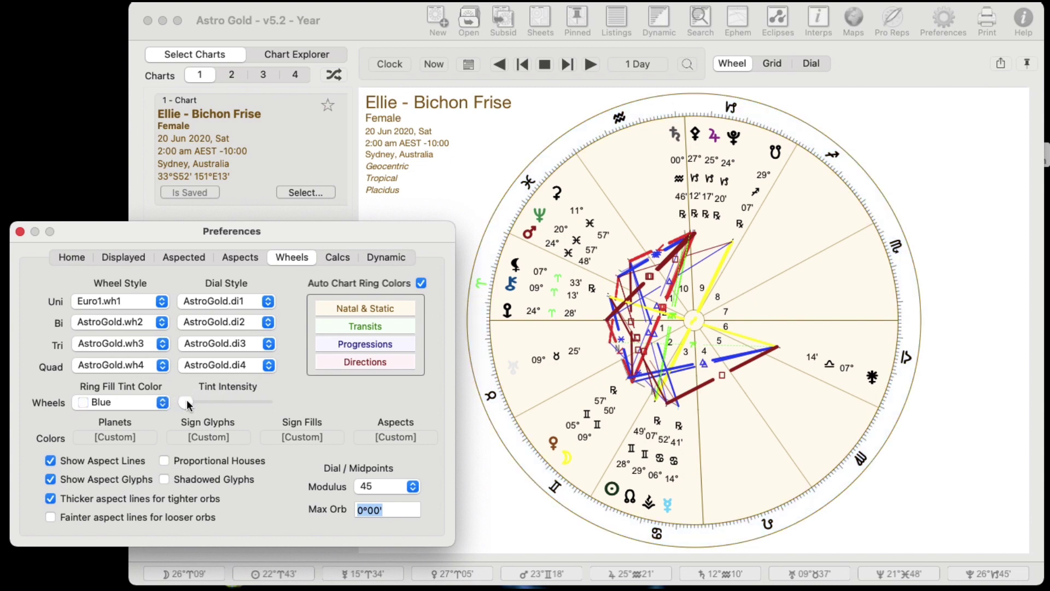
pyautogui.click(187, 402)
pyautogui.moveTo(187, 403); pyautogui.dragTo(272, 404)
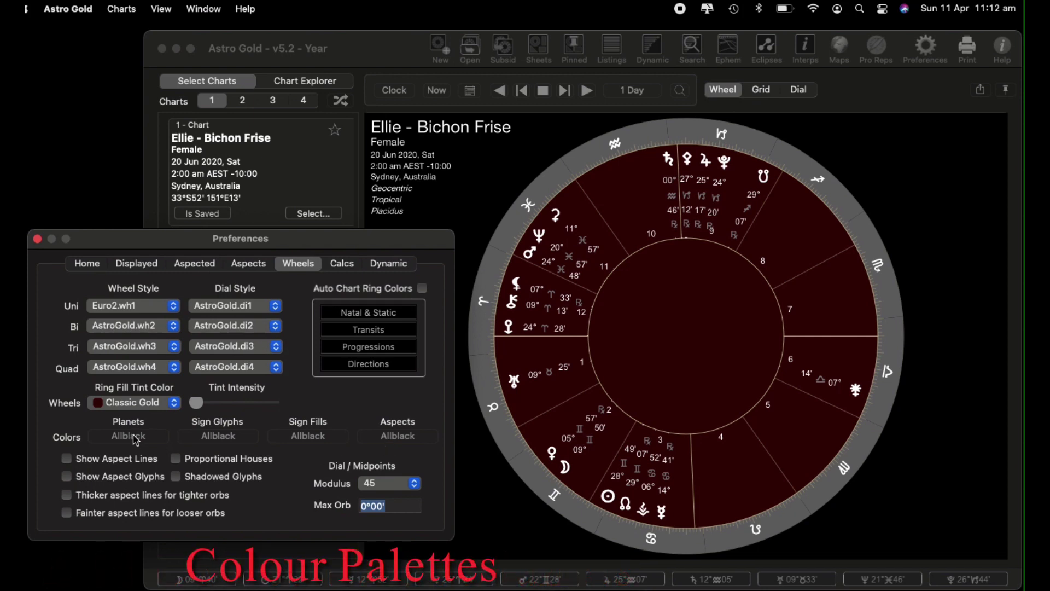
# Open the planets' color settings and apply the Esotlite palette to the chart points
pyautogui.click(157, 440)
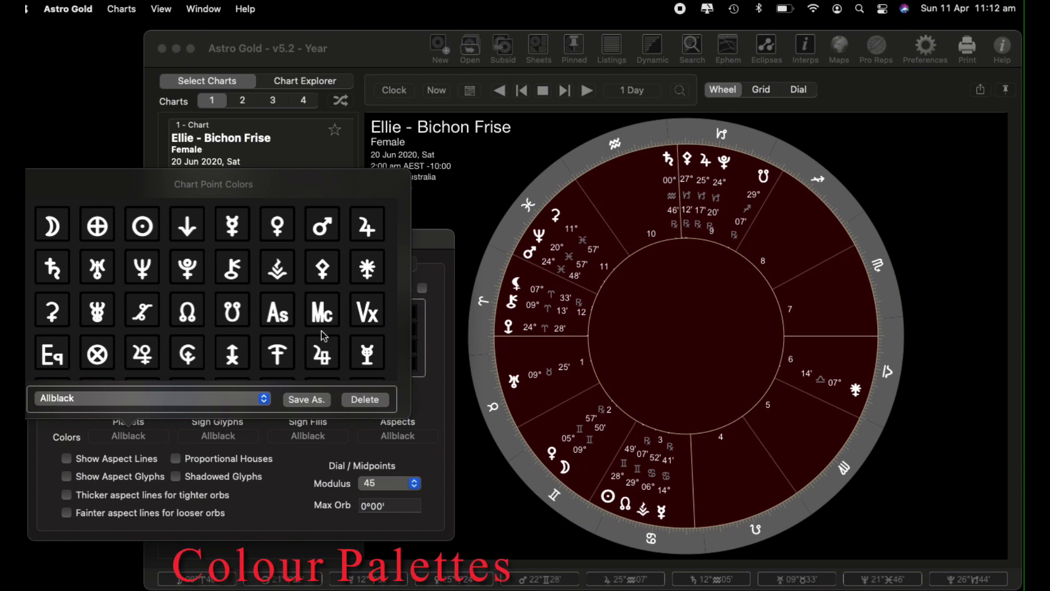
pyautogui.click(264, 398)
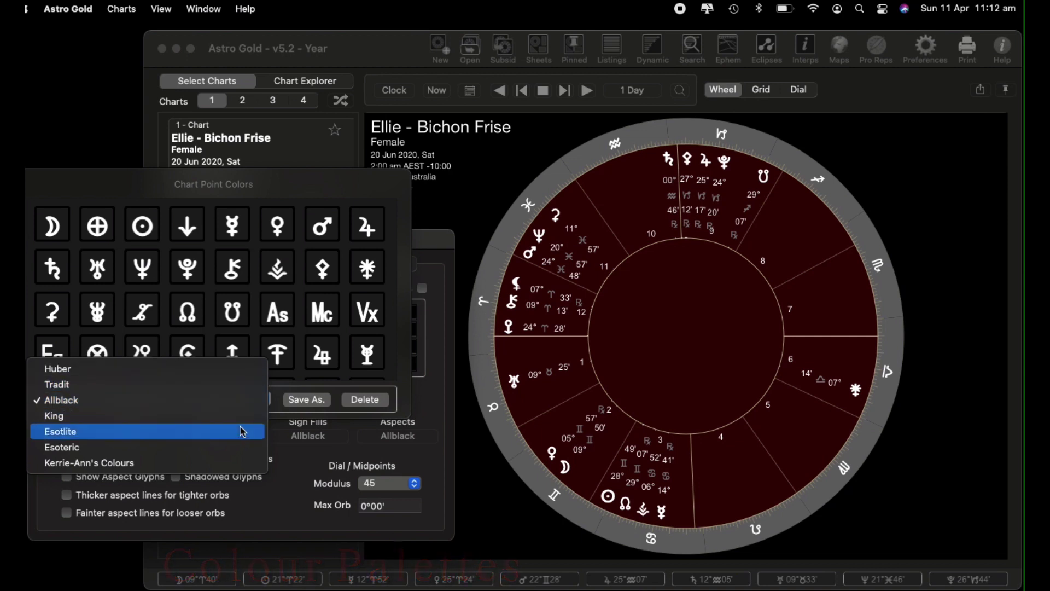
pyautogui.click(245, 442)
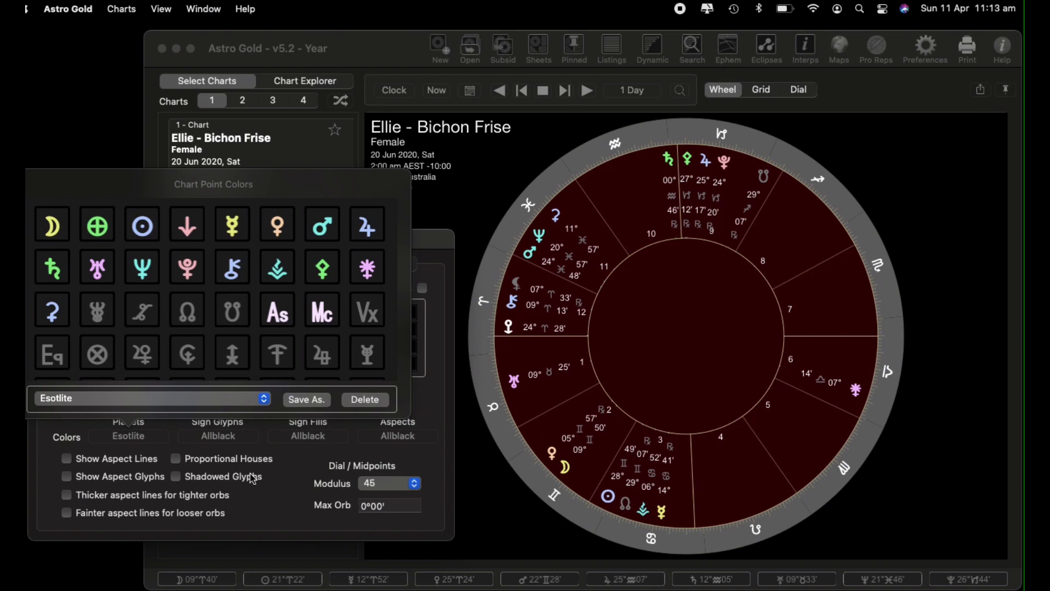
# Try the user-named custom palette on the chart points, then switch back to the Allblack palette
pyautogui.click(263, 399)
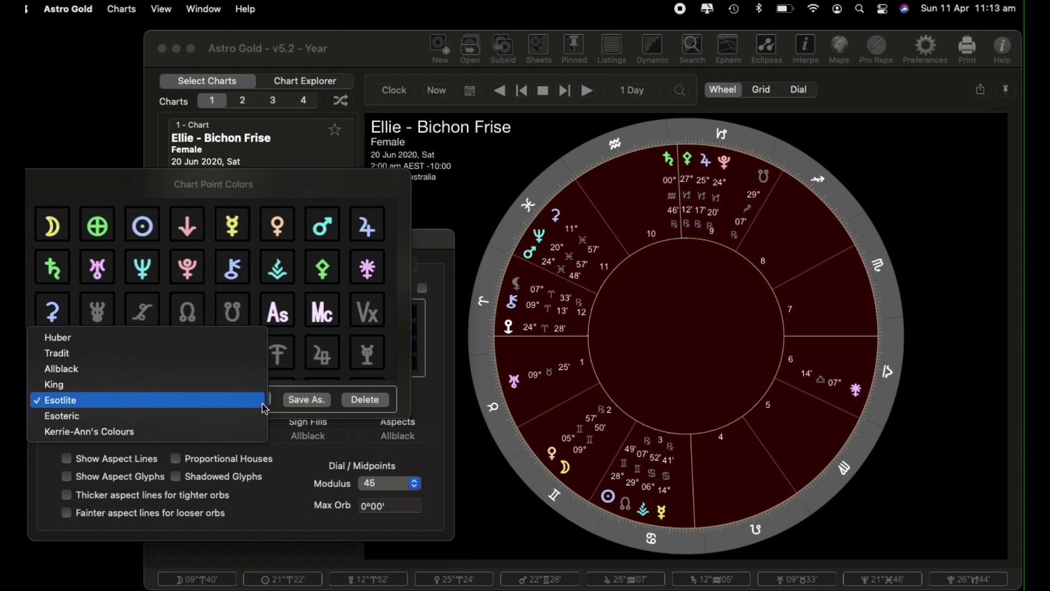
pyautogui.click(205, 432)
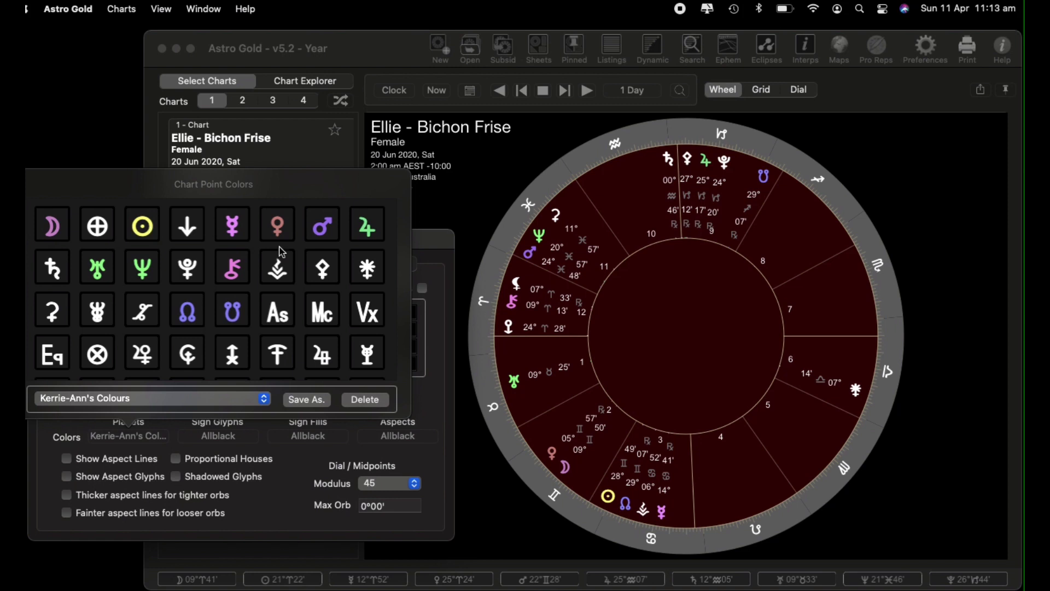
pyautogui.click(264, 404)
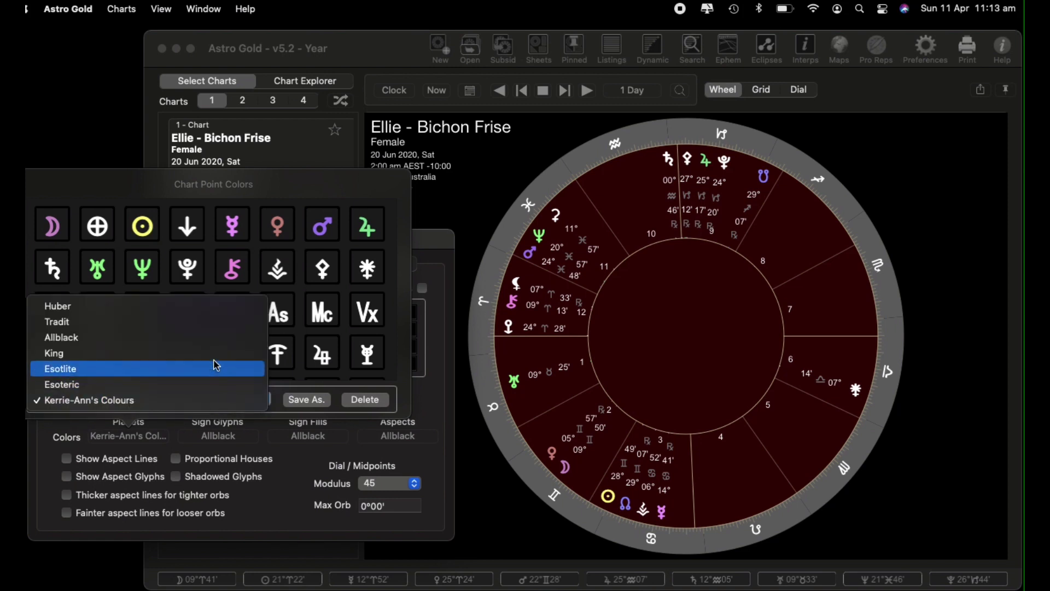
pyautogui.click(213, 338)
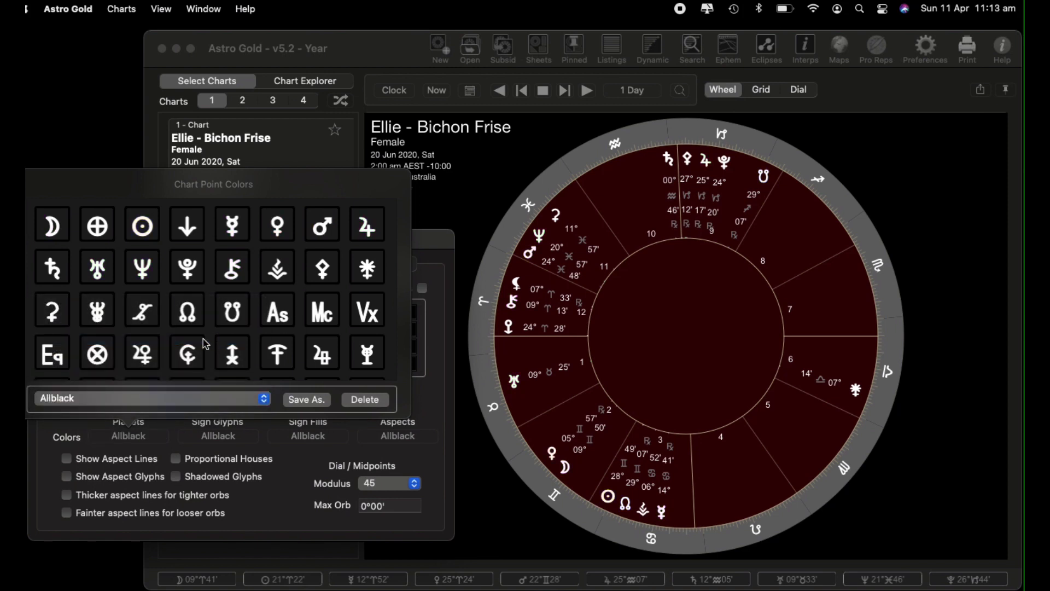
# Open the Moon's color for editing and choose a yellow pencil for its glyph
pyautogui.click(58, 230)
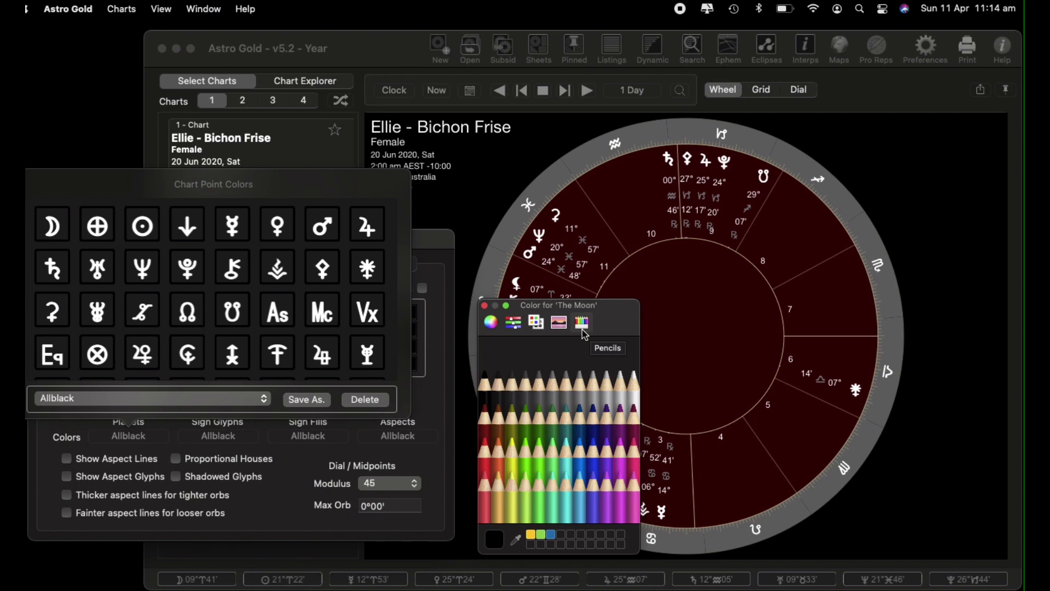
pyautogui.click(62, 230)
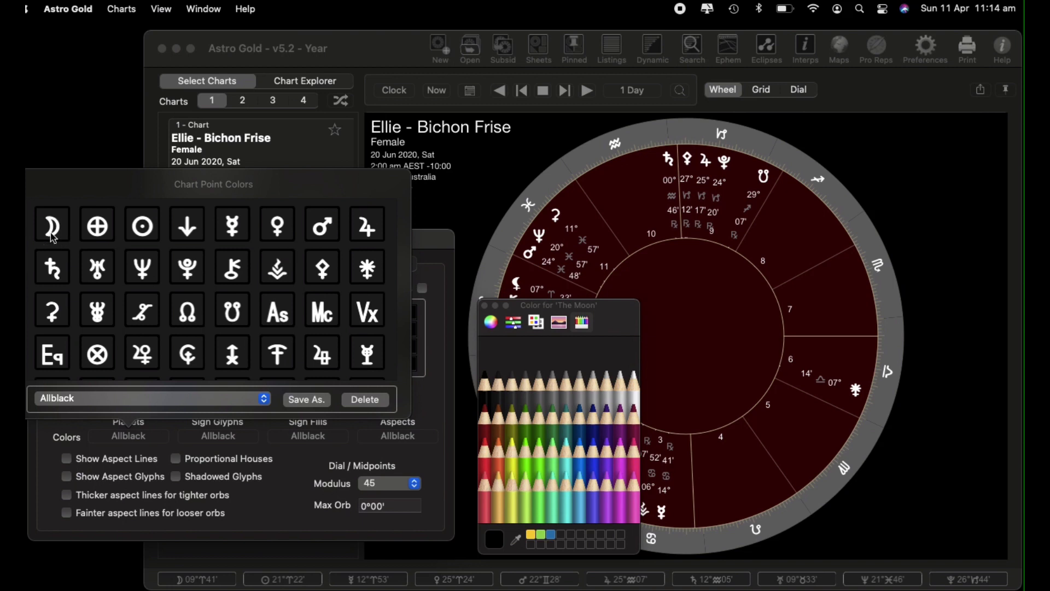
pyautogui.click(574, 462)
pyautogui.click(527, 459)
pyautogui.click(514, 457)
pyautogui.click(514, 457)
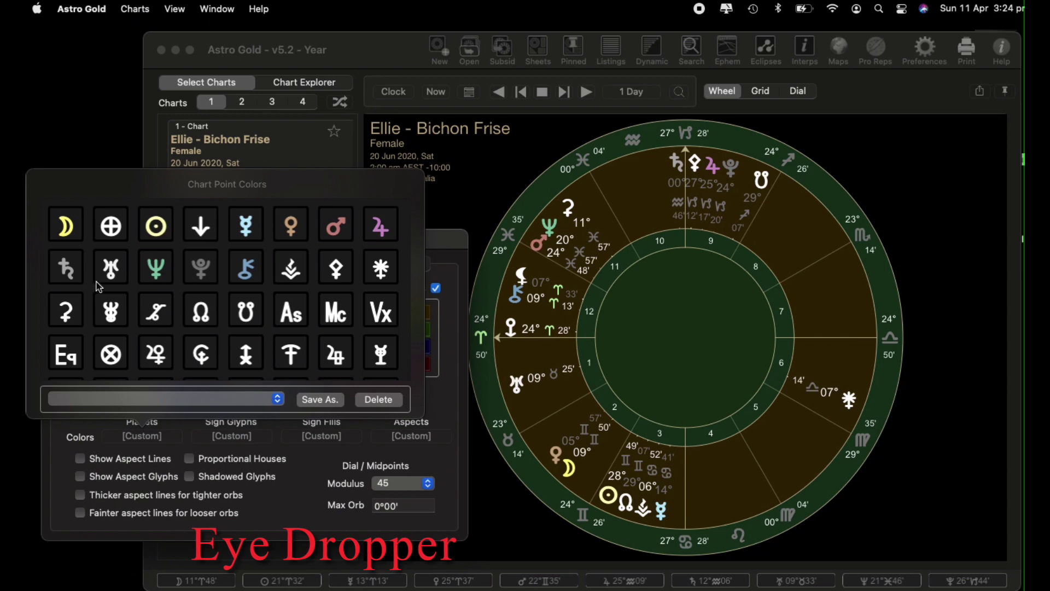
# Open the Sun's color for editing, dismiss the Dark Mode notice and sample a gray with the eyedropper
pyautogui.click(157, 228)
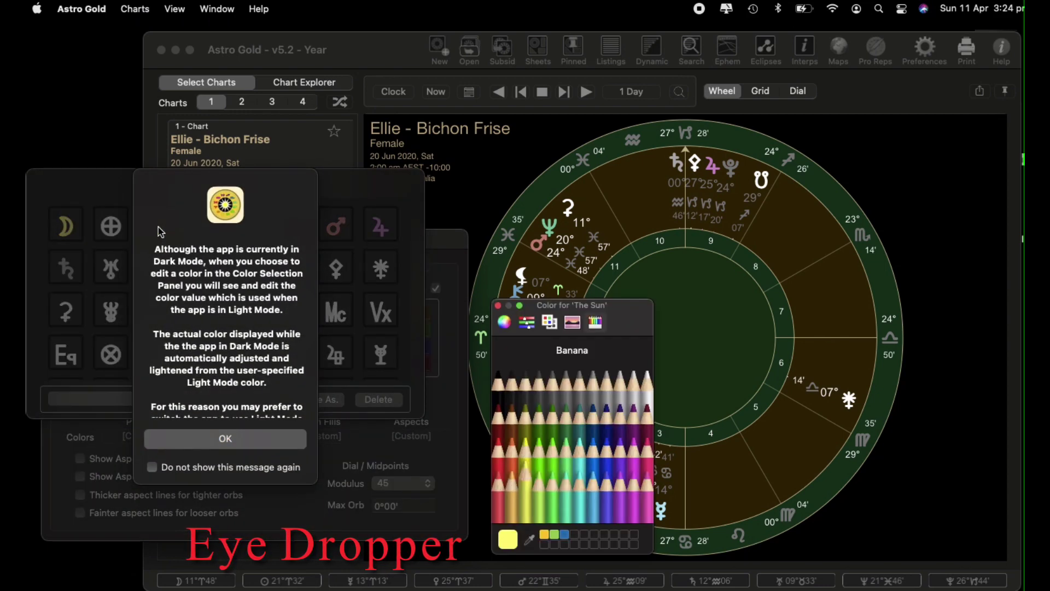
pyautogui.click(261, 440)
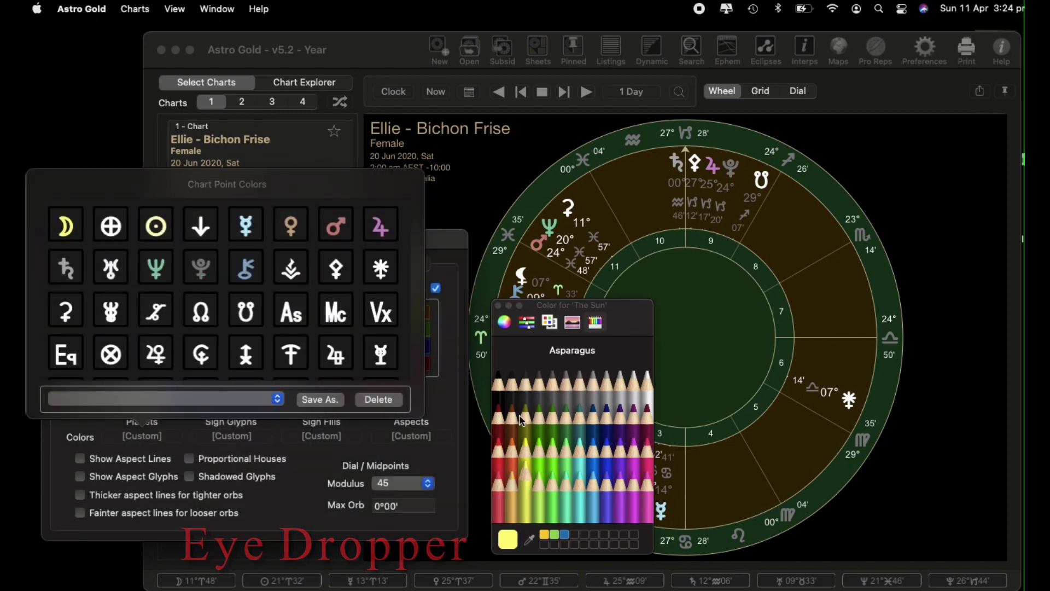
pyautogui.click(530, 543)
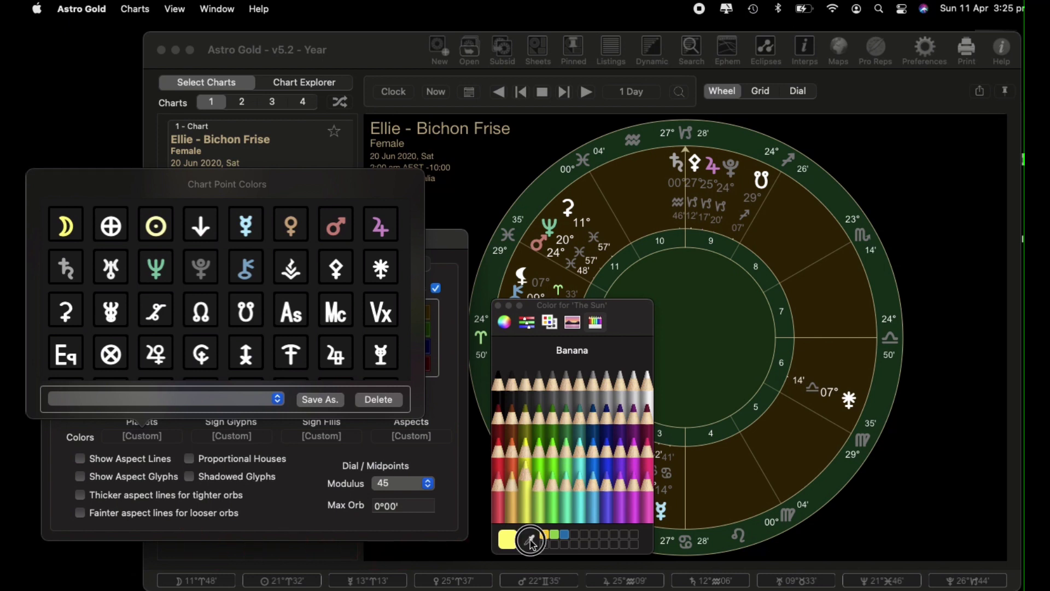
pyautogui.click(531, 543)
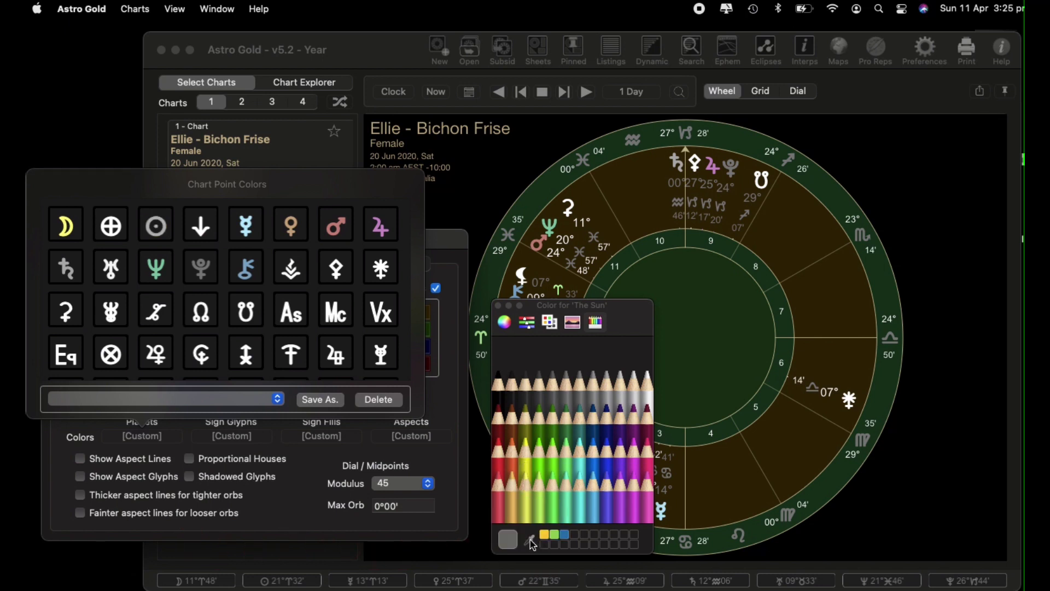
# Sample the dark green of the wheel's outer ring for the Sun and store it as a custom swatch
pyautogui.click(531, 543)
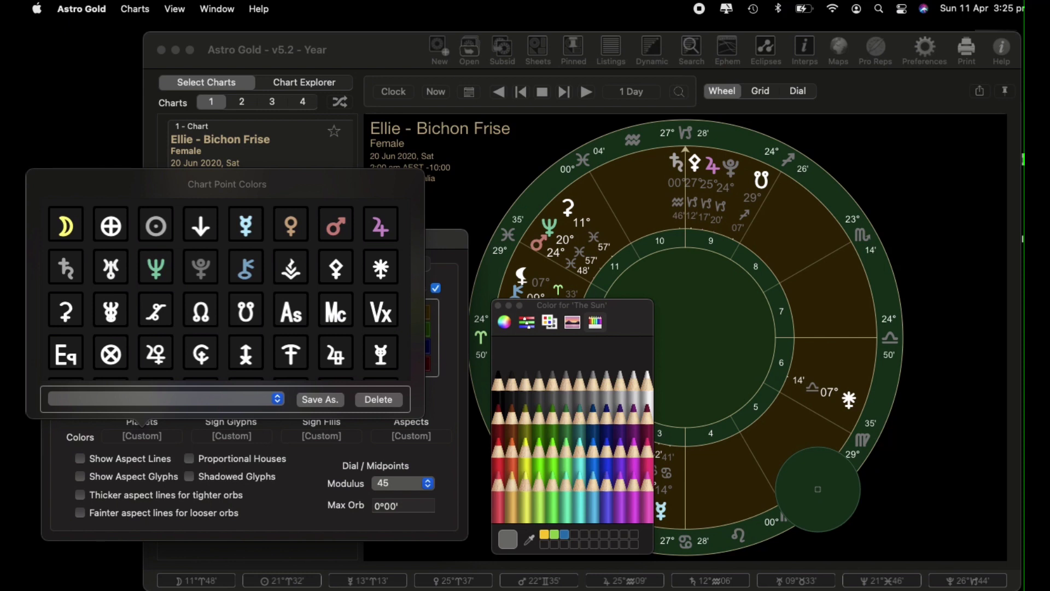
pyautogui.click(818, 488)
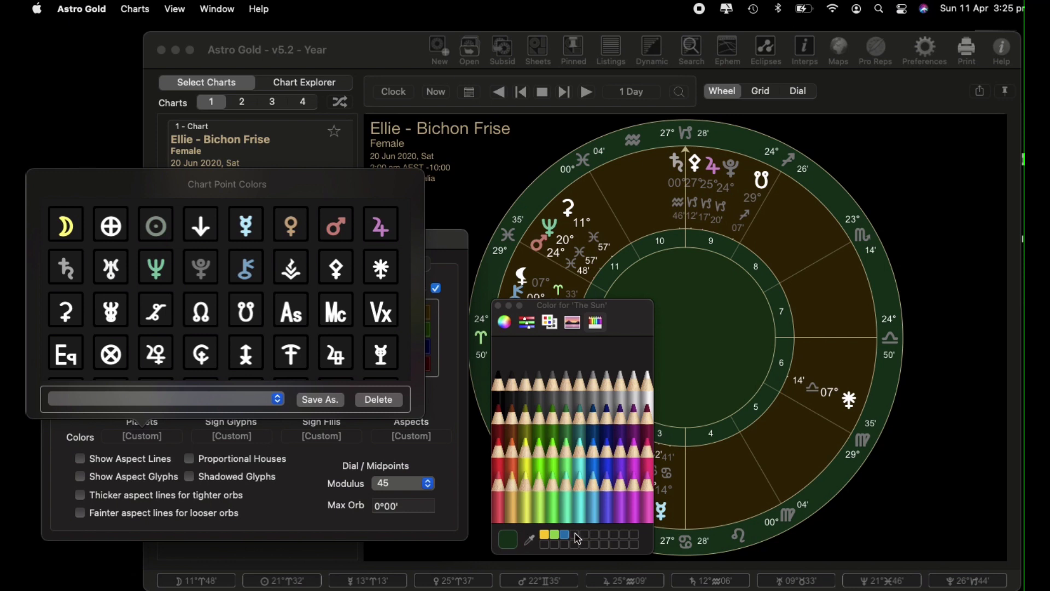
pyautogui.moveTo(507, 539); pyautogui.dragTo(575, 535)
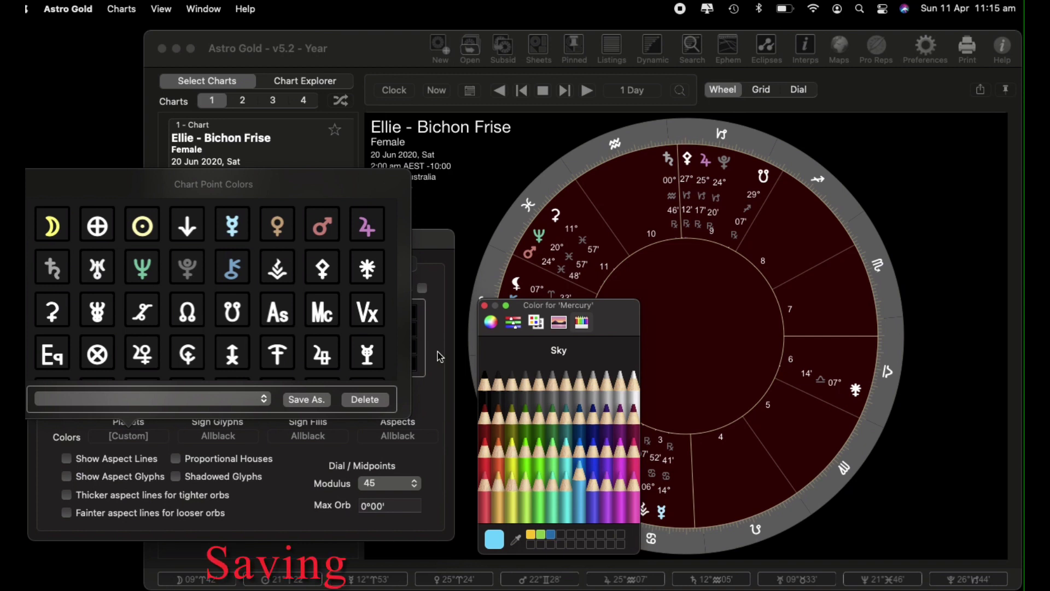
# Save the current chart point colors as a new set, named with the owner's name followed by "Colour 2"
pyautogui.click(264, 399)
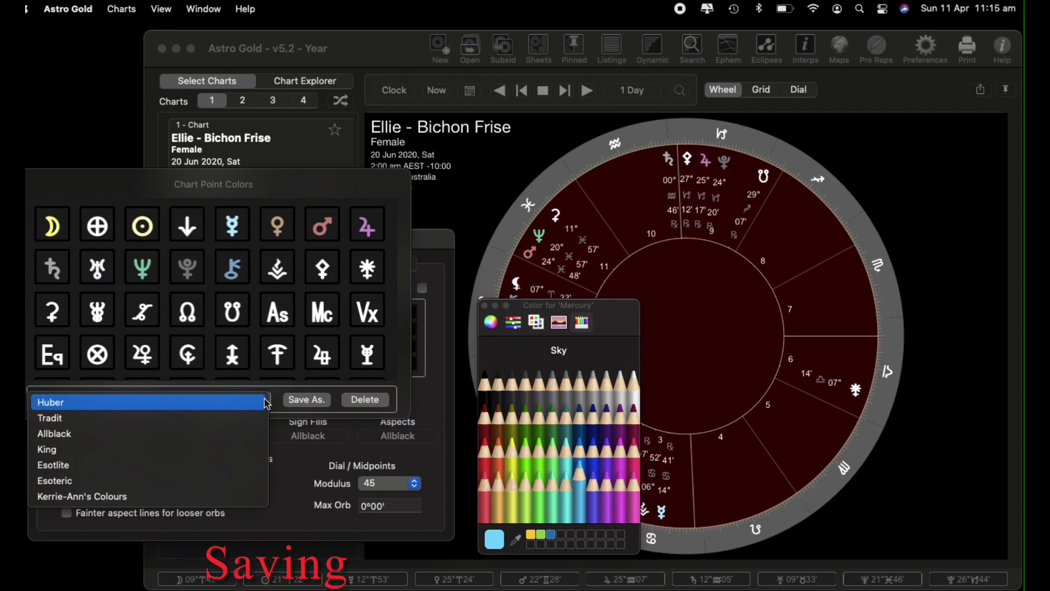
pyautogui.click(305, 400)
pyautogui.click(306, 400)
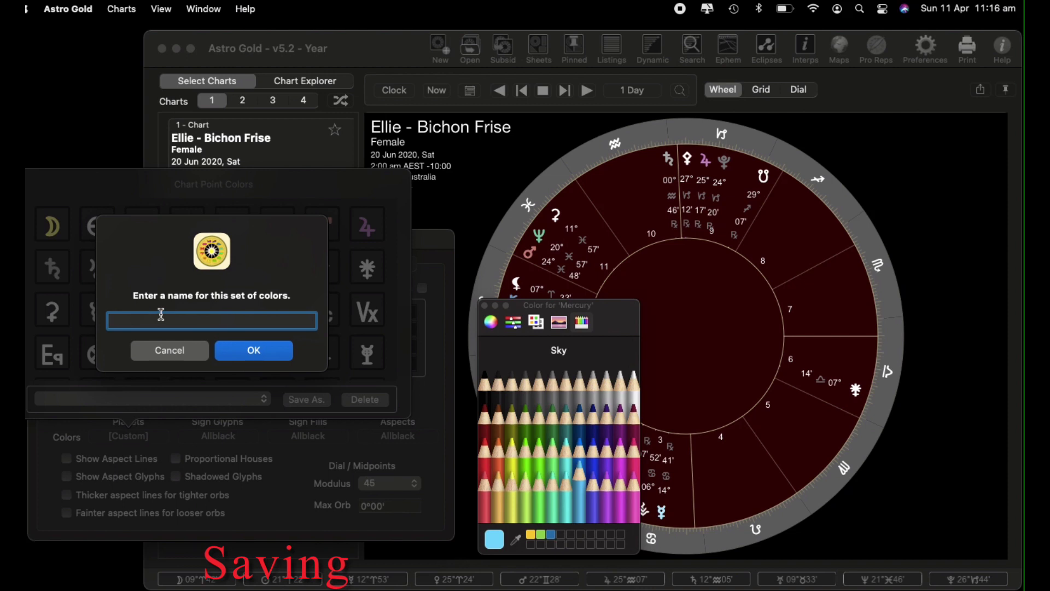
pyautogui.write("Kerrie-Ann's ")
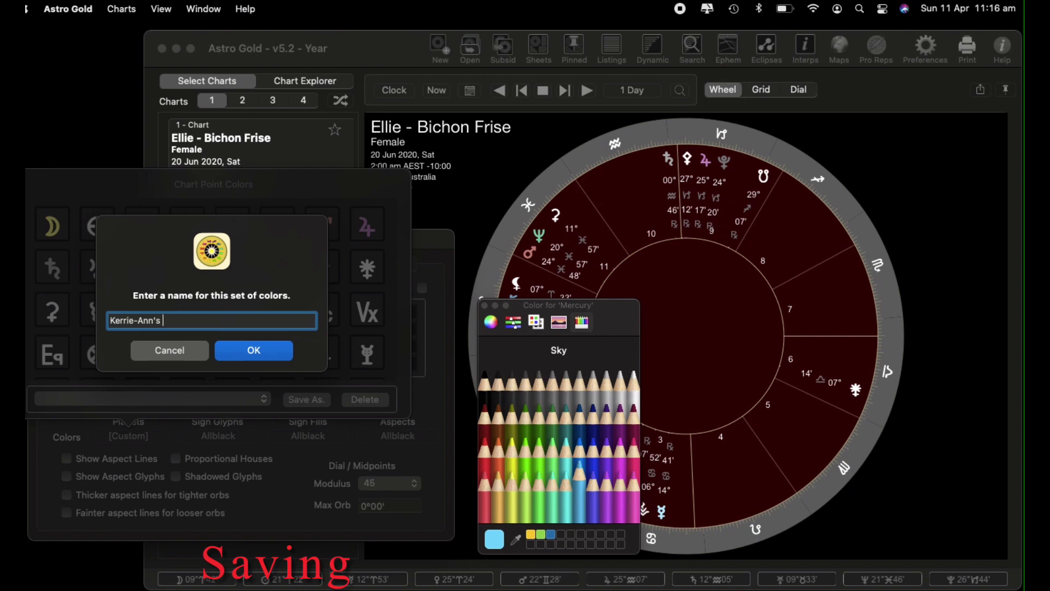
pyautogui.write('Colour 2')
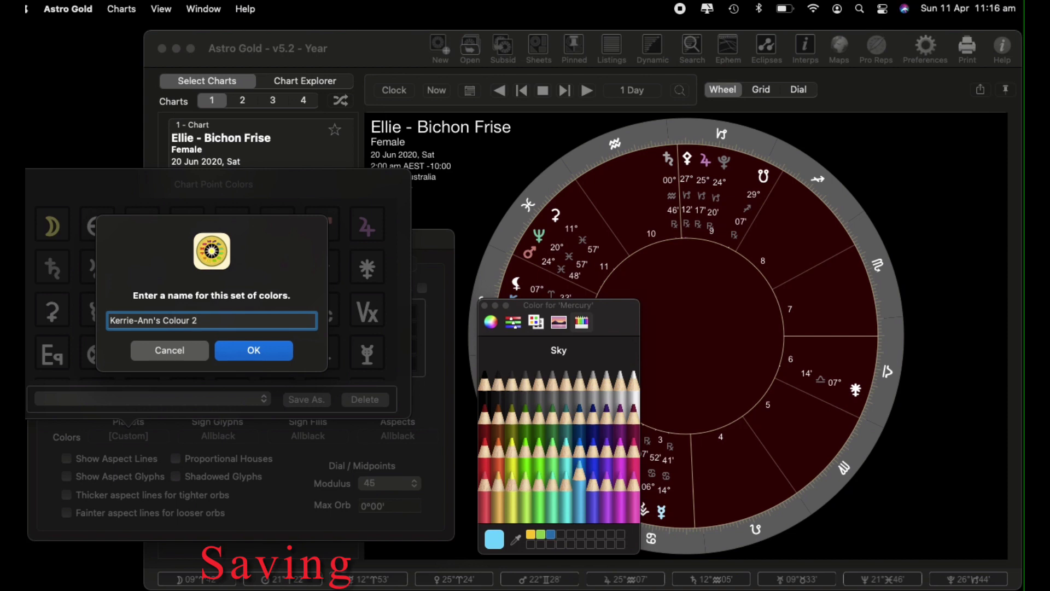
pyautogui.click(264, 349)
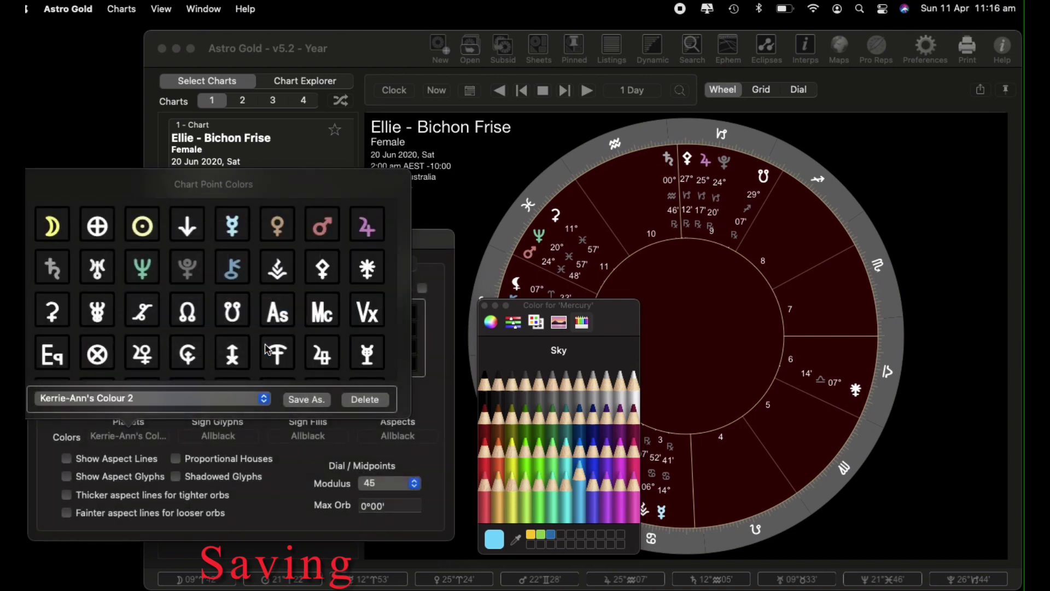
# Delete the saved "Colour 2" set of chart point colors and confirm the deletion
pyautogui.click(264, 399)
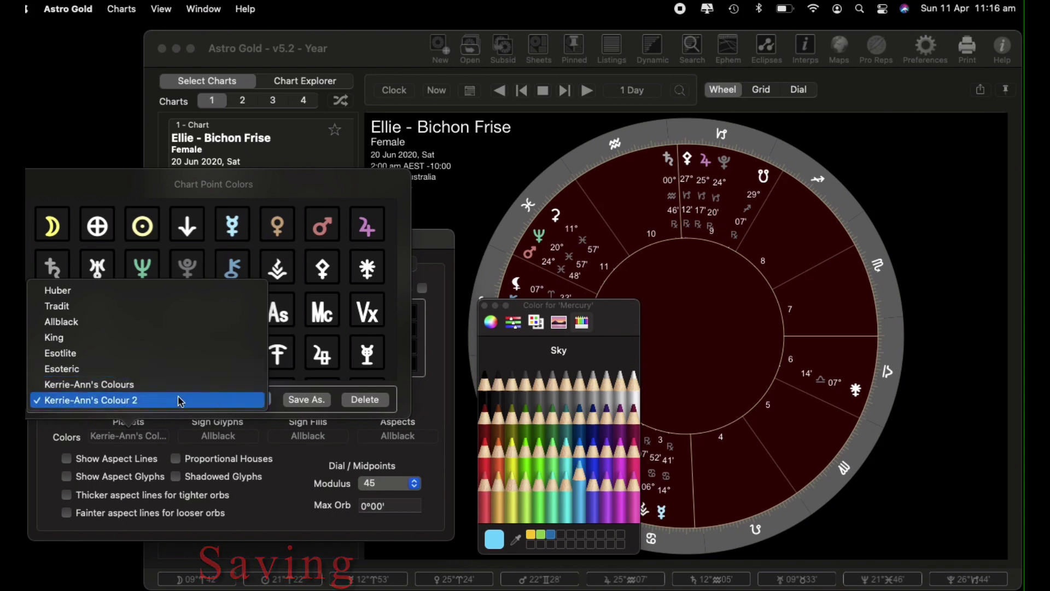
pyautogui.click(131, 399)
pyautogui.click(375, 400)
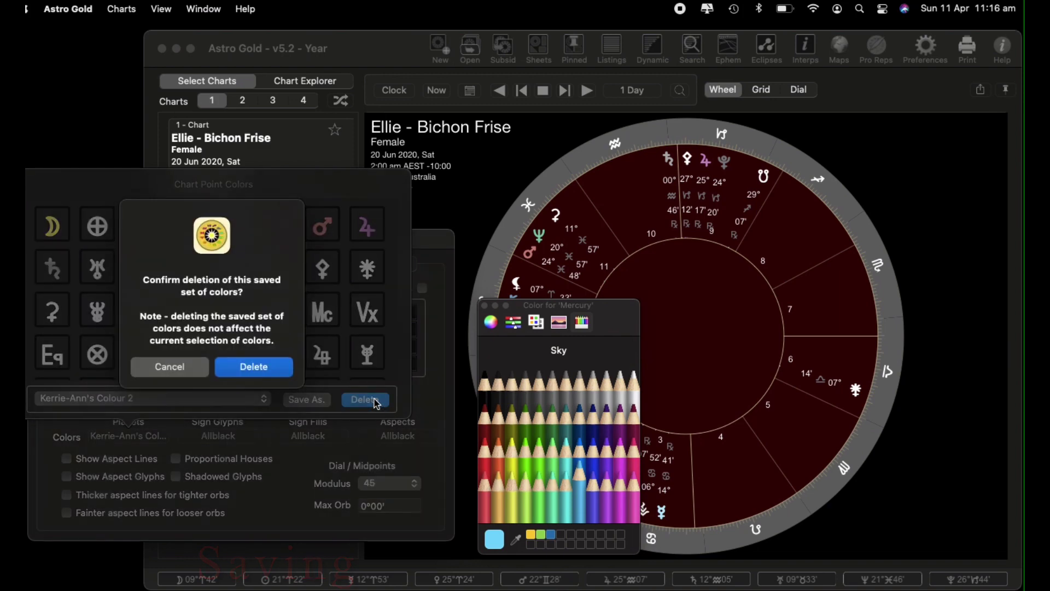
pyautogui.click(248, 371)
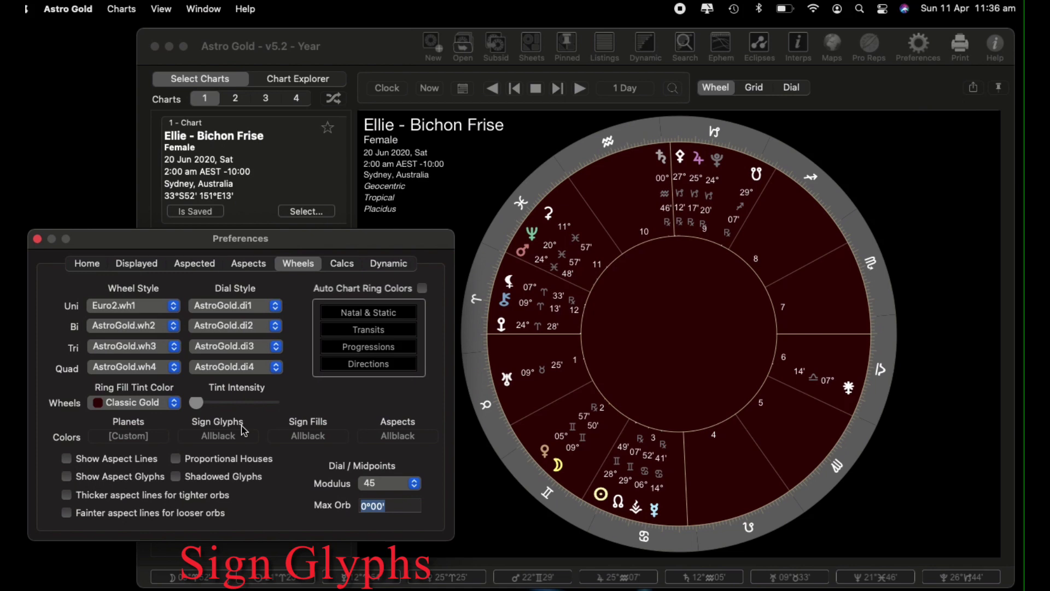
# Open the Aries sign glyph's color for editing, raise its brightness to full and choose a red on the color wheel
pyautogui.click(233, 441)
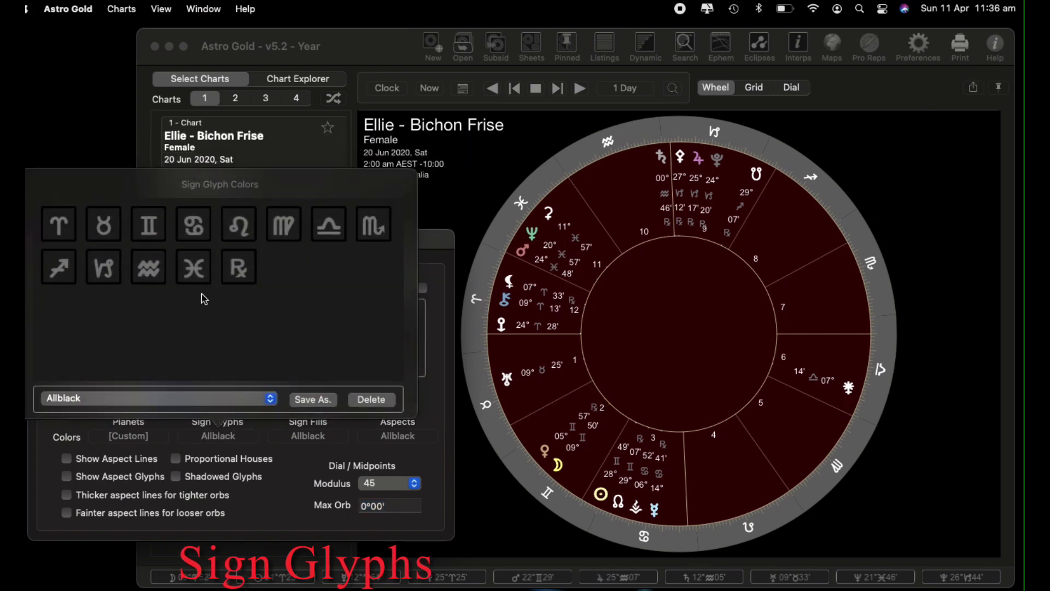
pyautogui.click(271, 400)
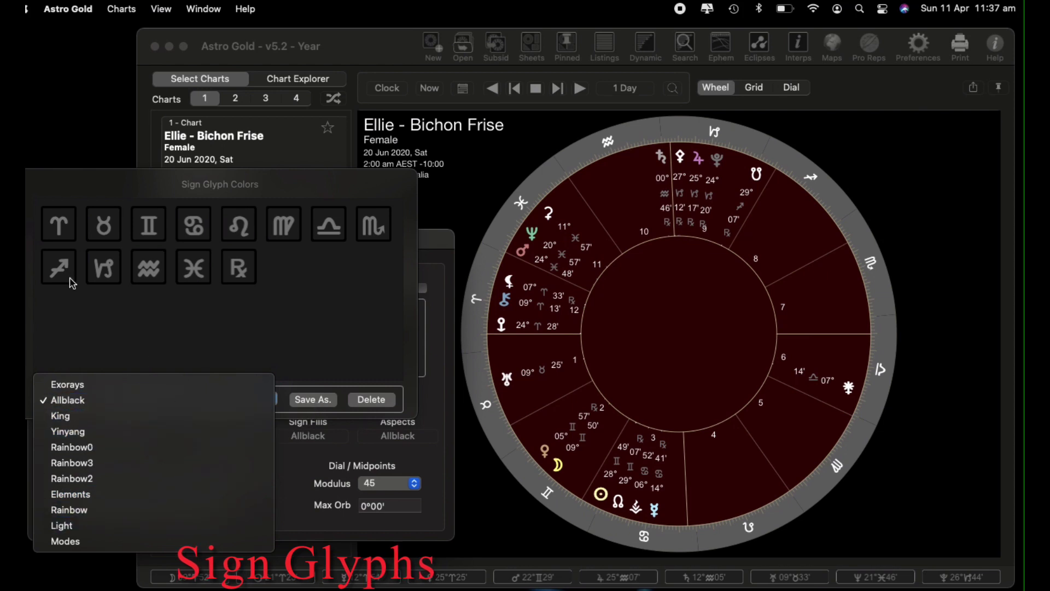
pyautogui.click(60, 230)
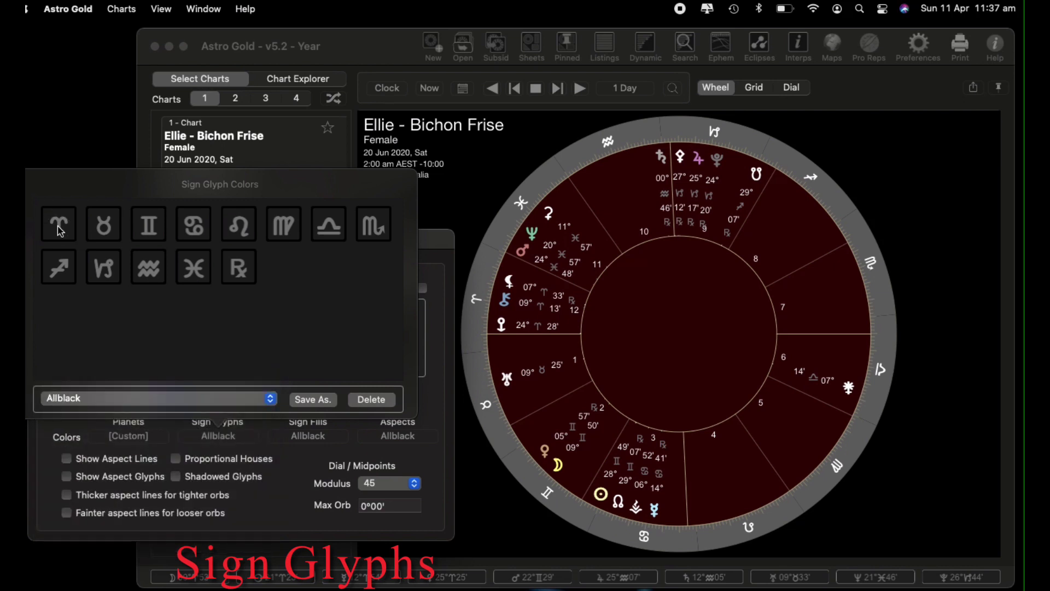
pyautogui.click(59, 227)
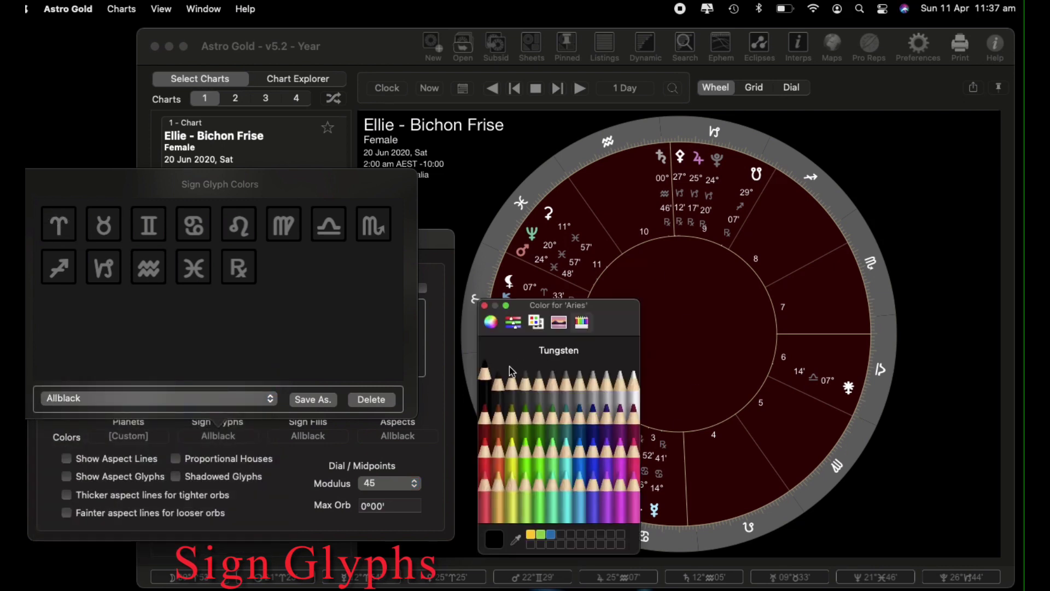
pyautogui.click(492, 323)
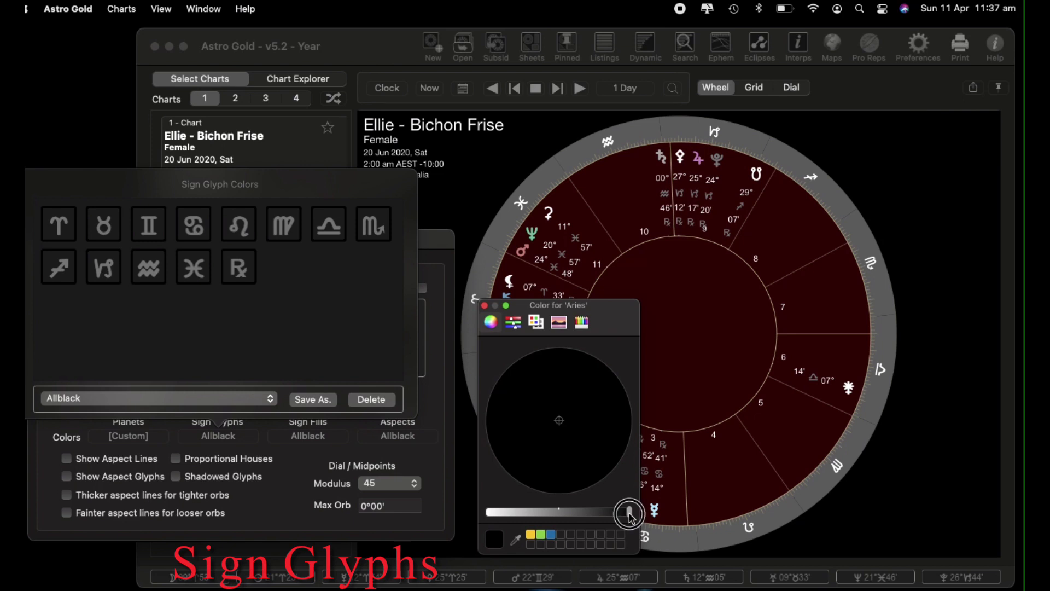
pyautogui.moveTo(629, 514); pyautogui.dragTo(476, 520)
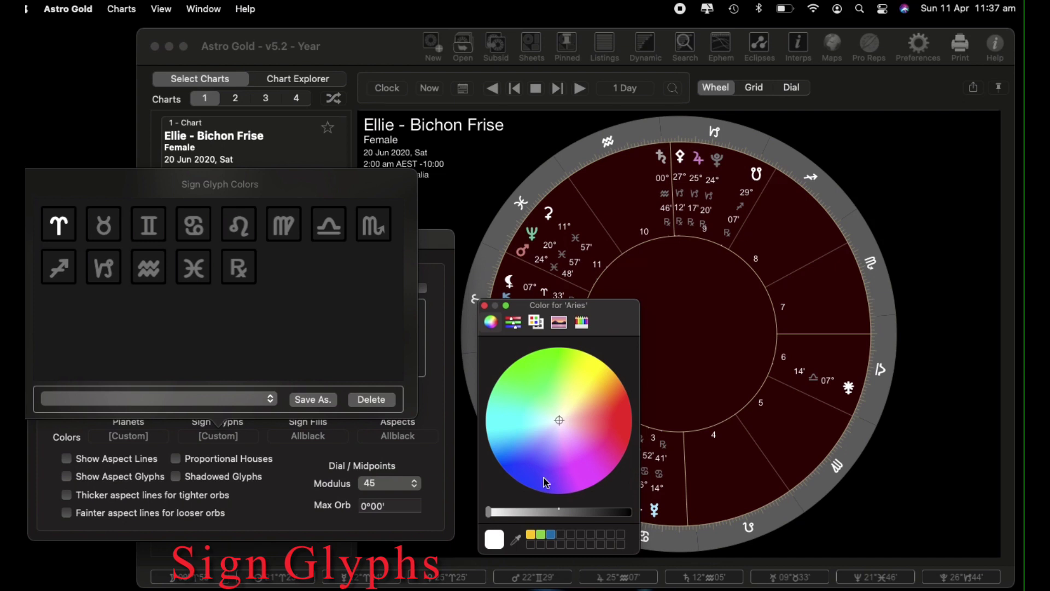
pyautogui.click(617, 432)
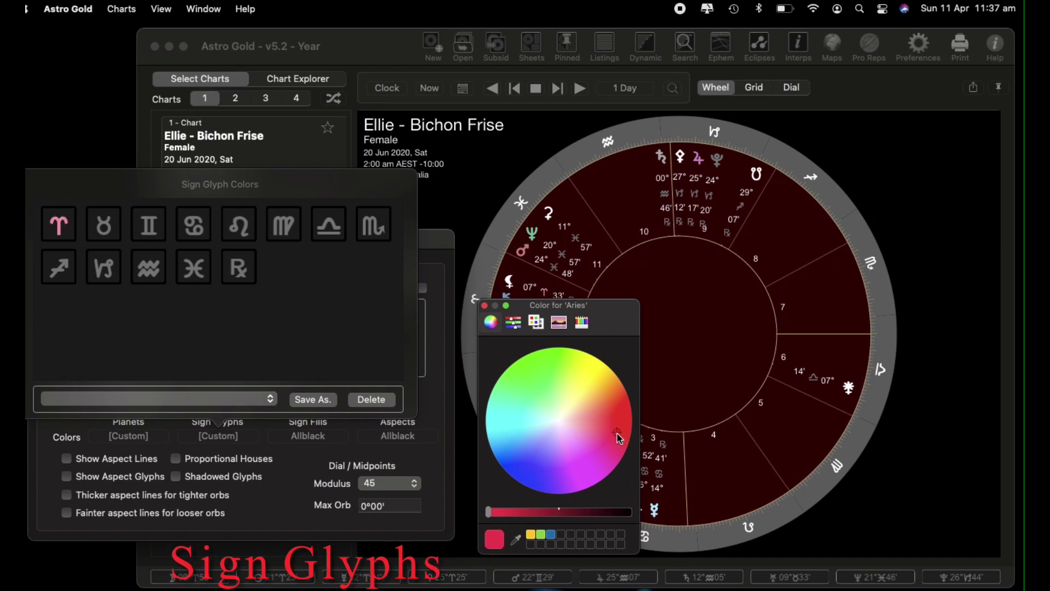
# Recolor the Aries sign glyph with a light green sampled from the color wheel, then close the sign glyph colors
pyautogui.click(517, 543)
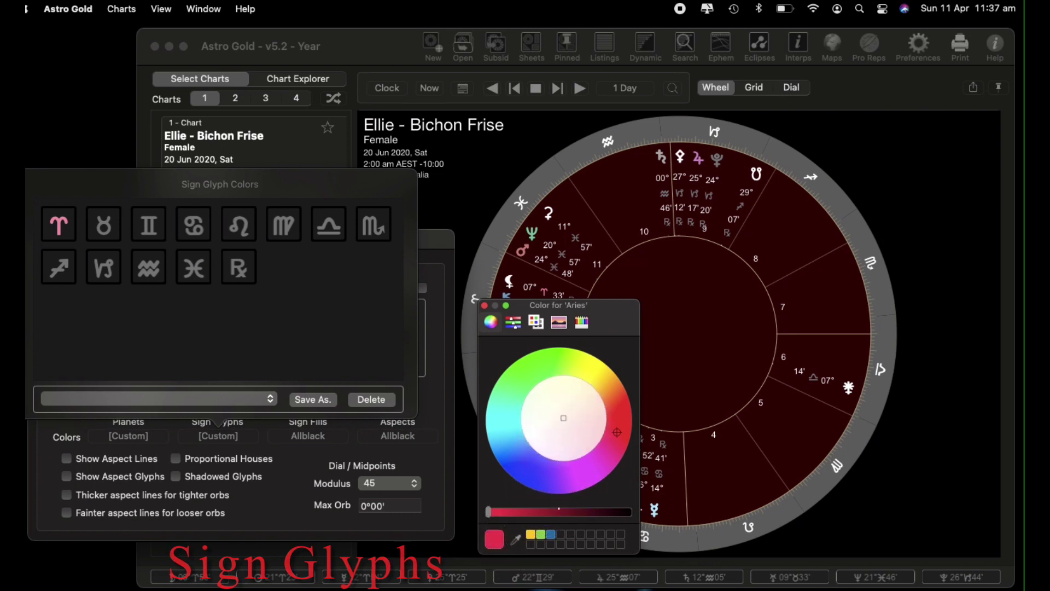
pyautogui.click(537, 375)
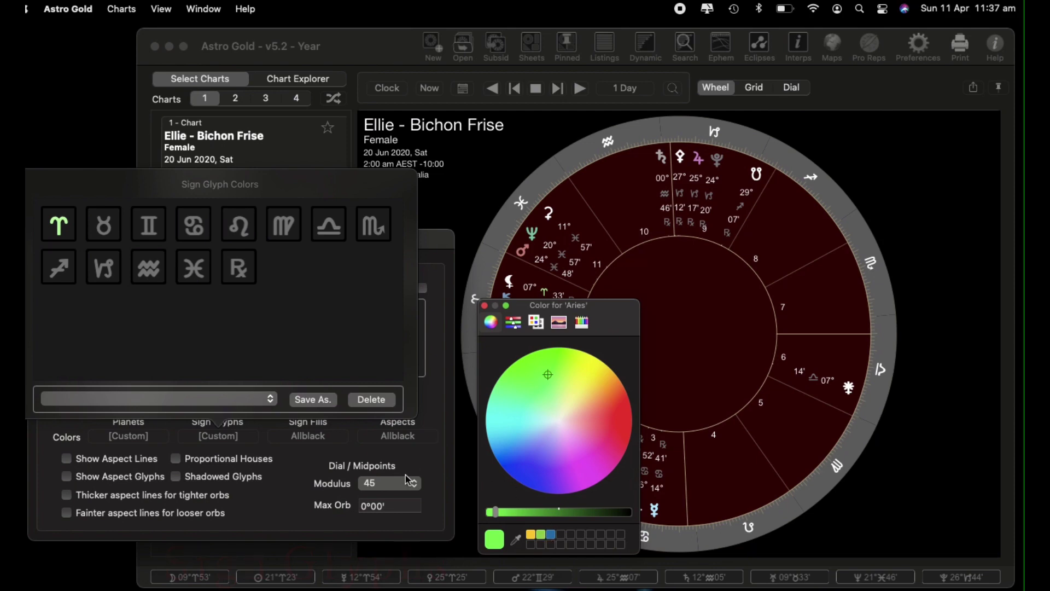
pyautogui.click(301, 464)
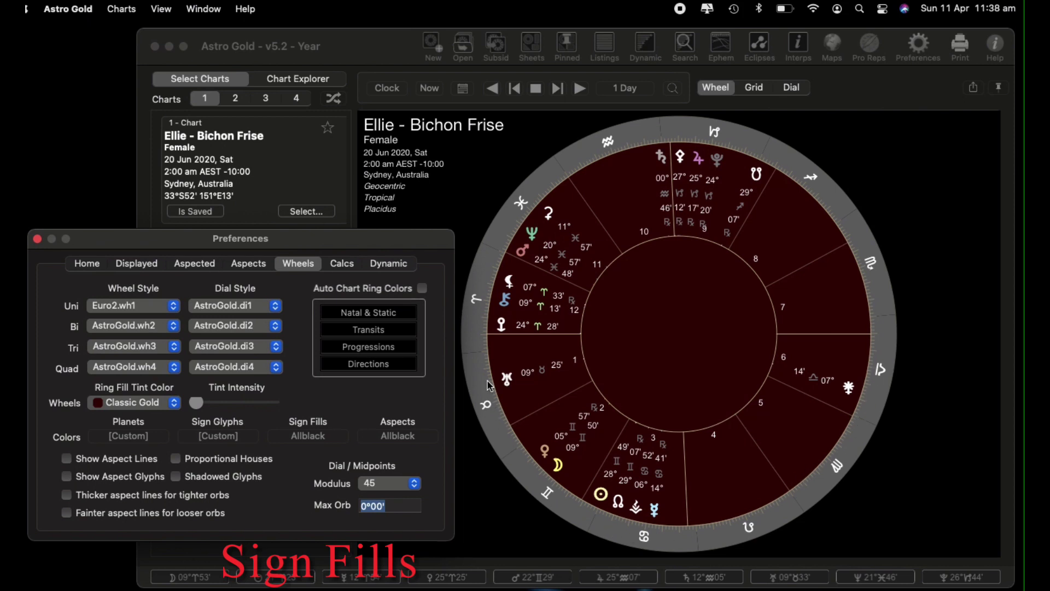
# Change the Uni wheel style to French.wh1 and open the sign fill colors
pyautogui.click(173, 309)
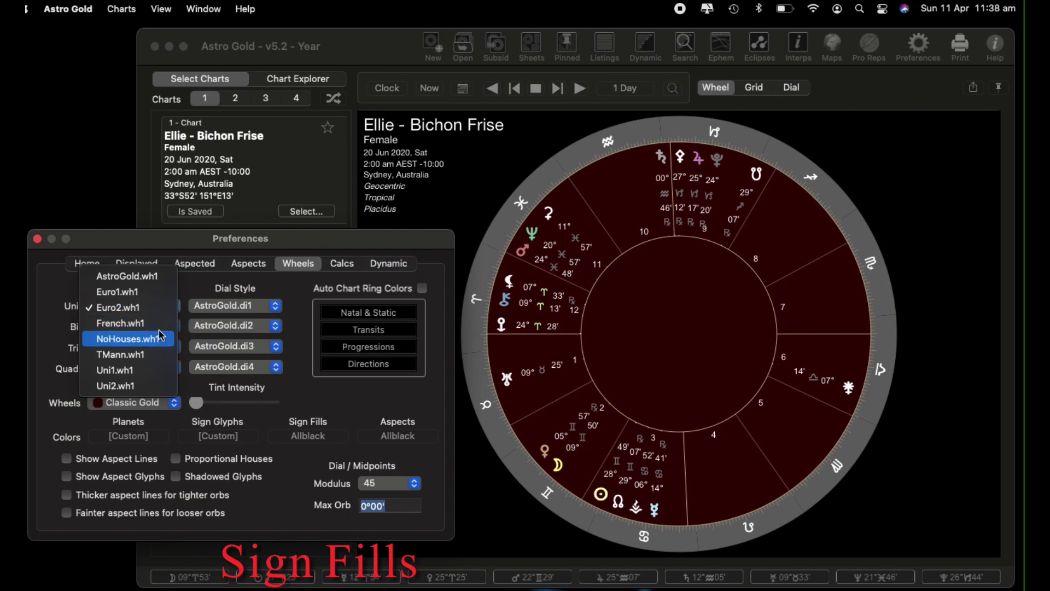
pyautogui.click(160, 327)
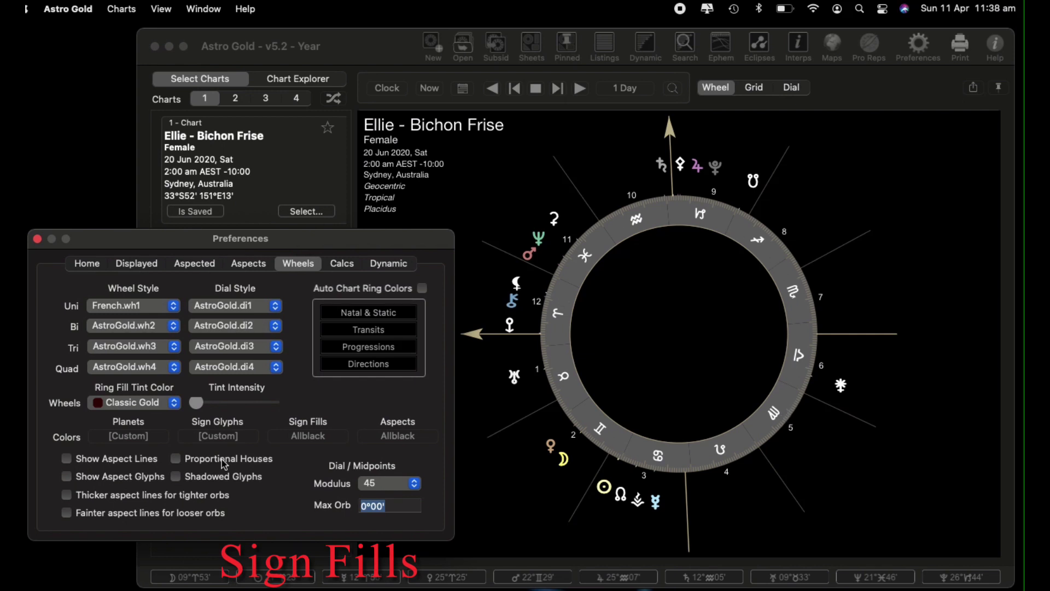
pyautogui.click(326, 441)
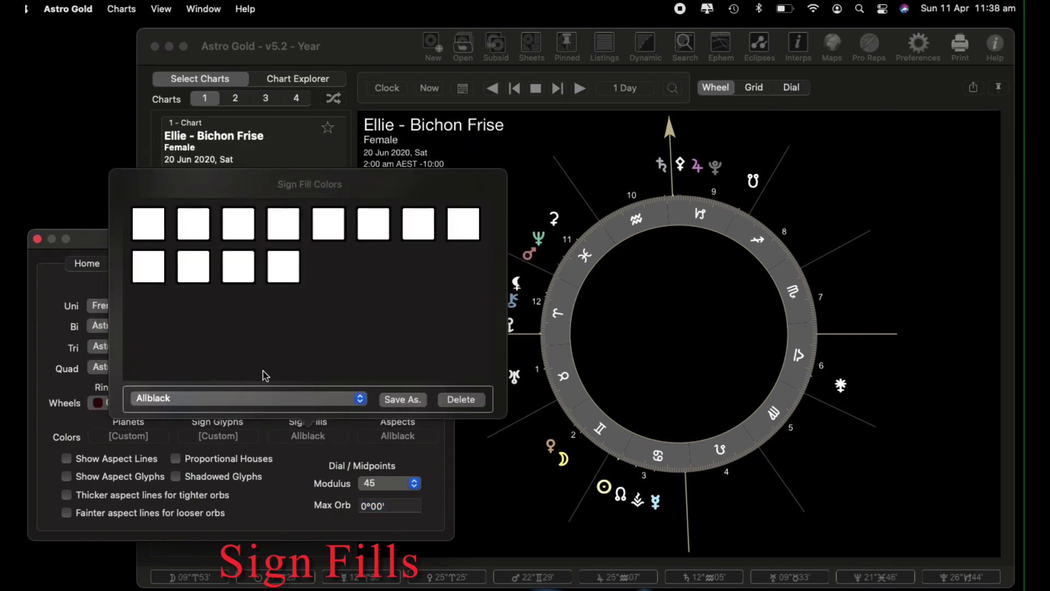
# Try the Modes and Elements palettes on the sign fills, then switch back to the Allblack palette
pyautogui.click(360, 404)
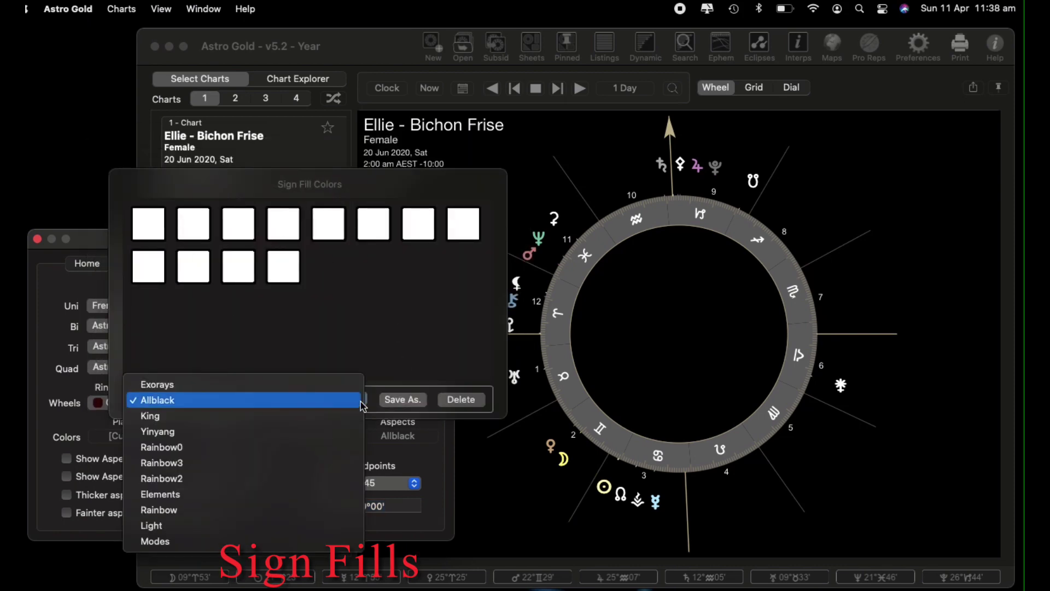
pyautogui.click(316, 543)
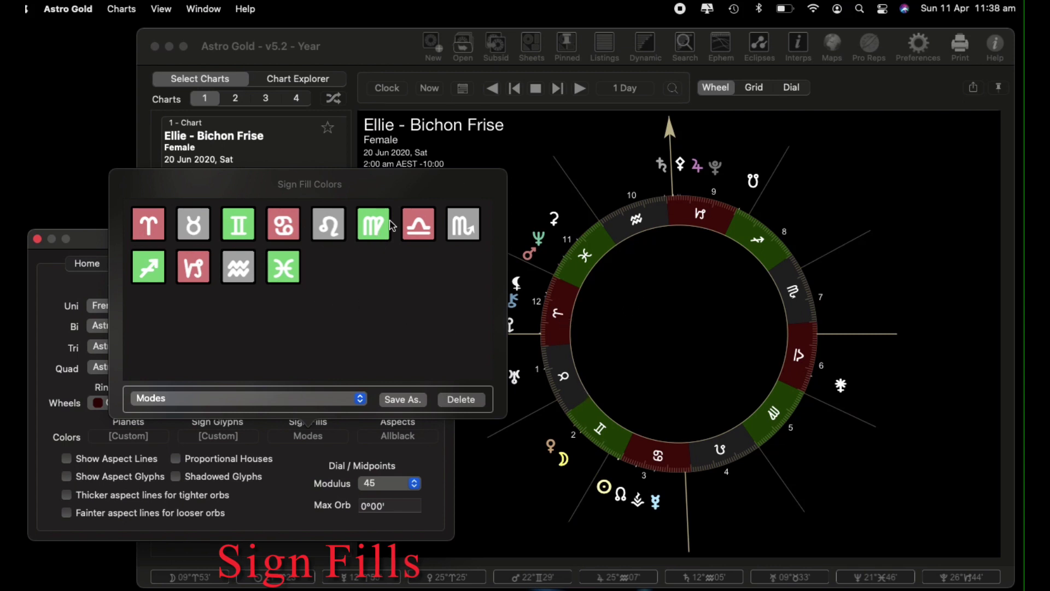
pyautogui.click(363, 403)
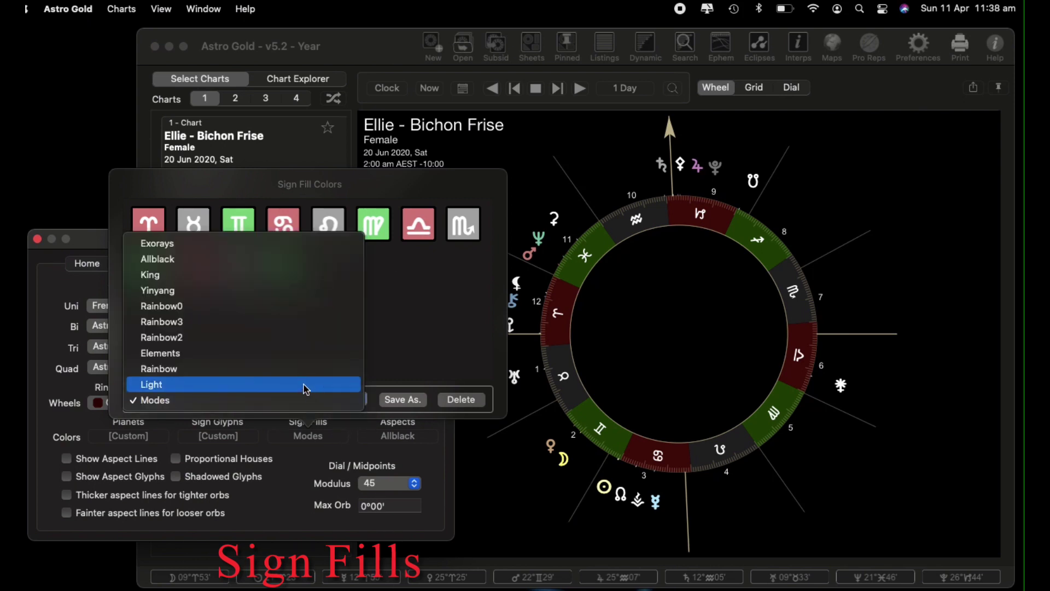
pyautogui.click(288, 354)
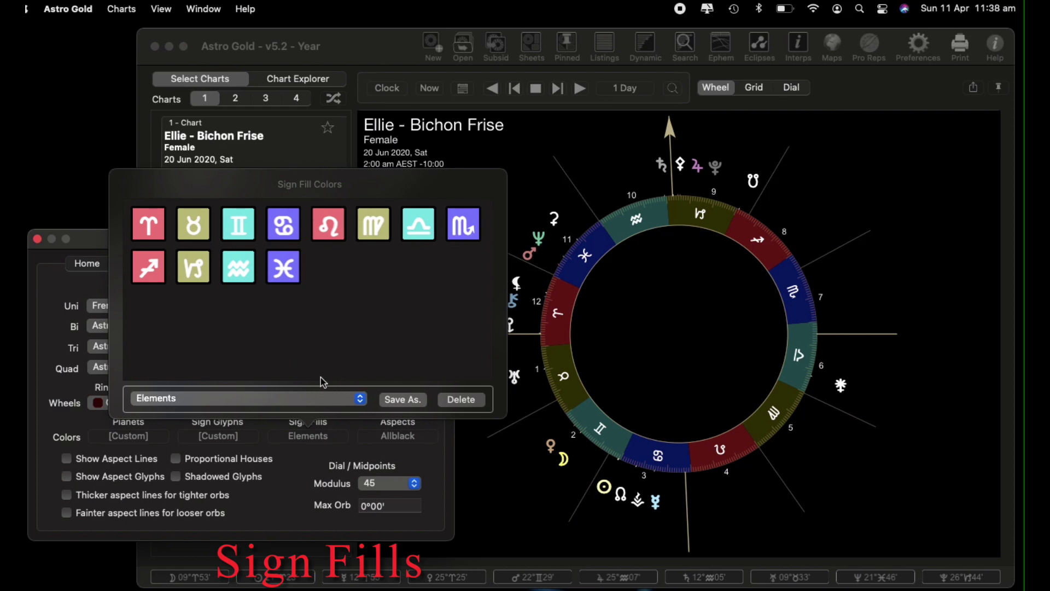
pyautogui.click(356, 401)
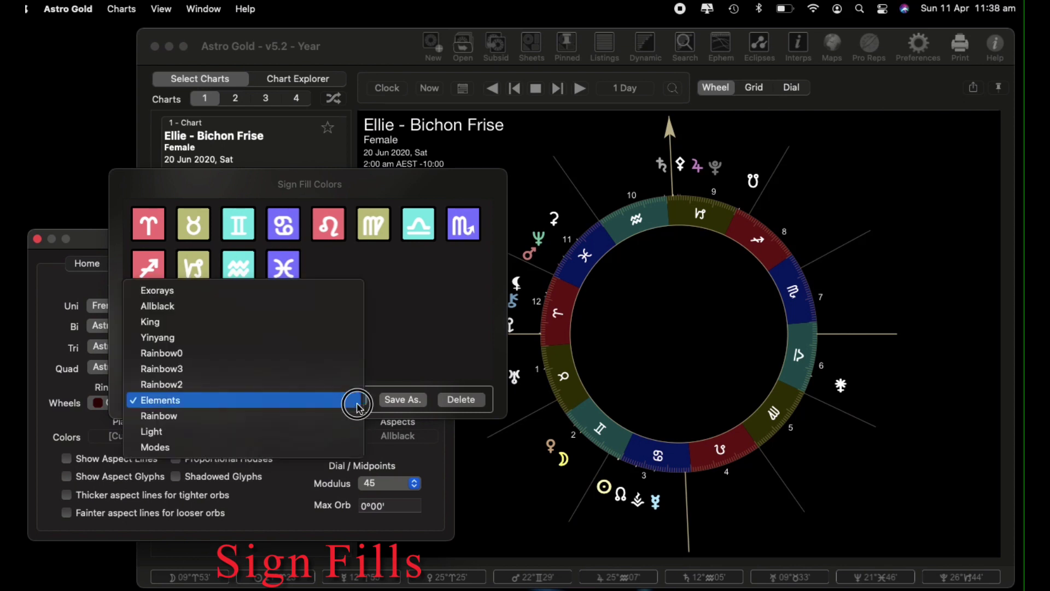
pyautogui.click(316, 306)
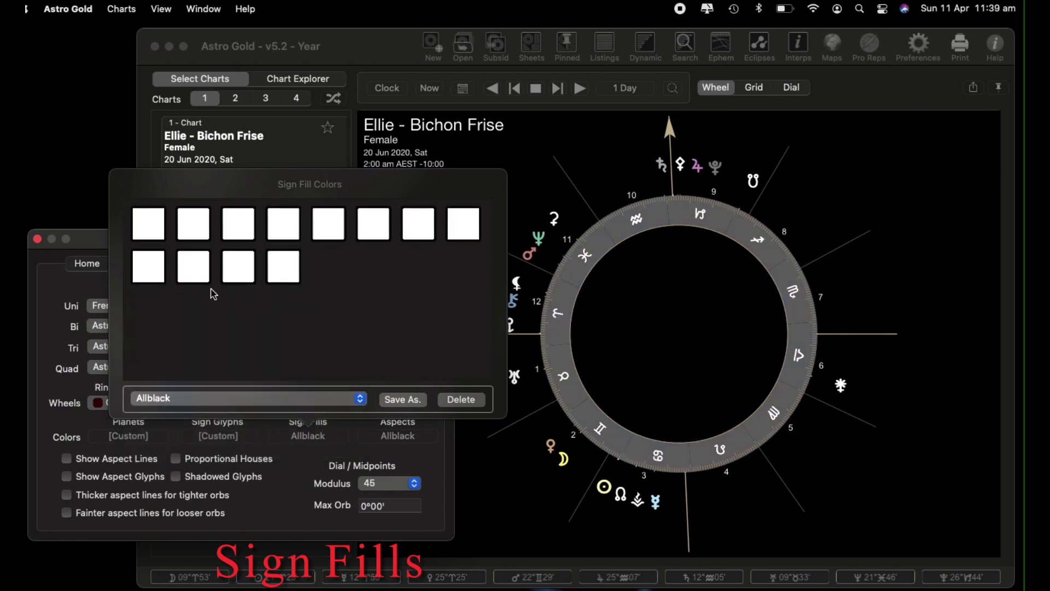
# Set the Aries sign fill to the Orchid pencil color and the Taurus sign fill to the Magenta pencil color
pyautogui.click(148, 232)
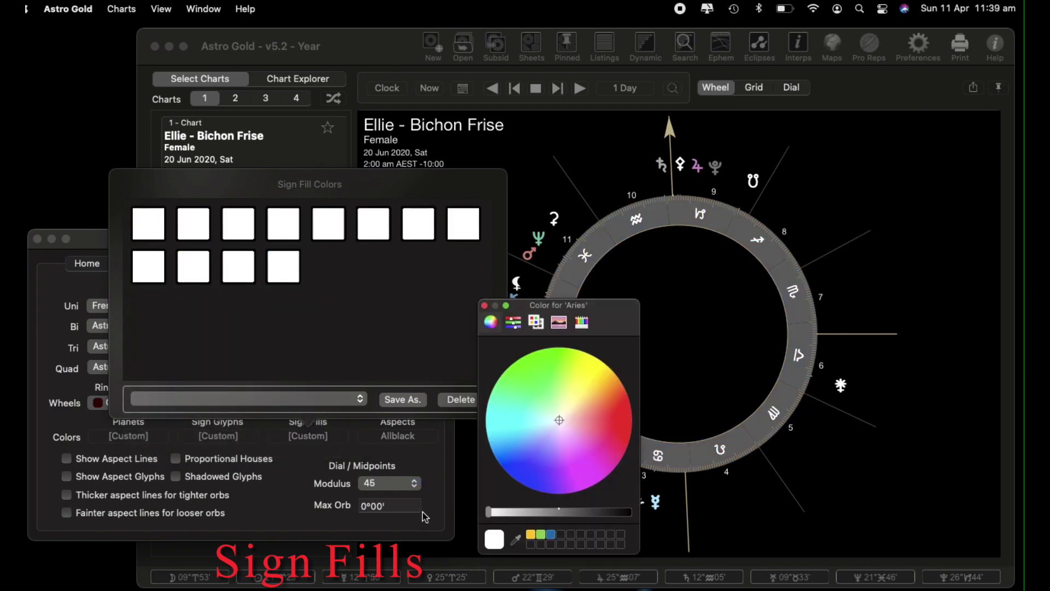
pyautogui.click(514, 324)
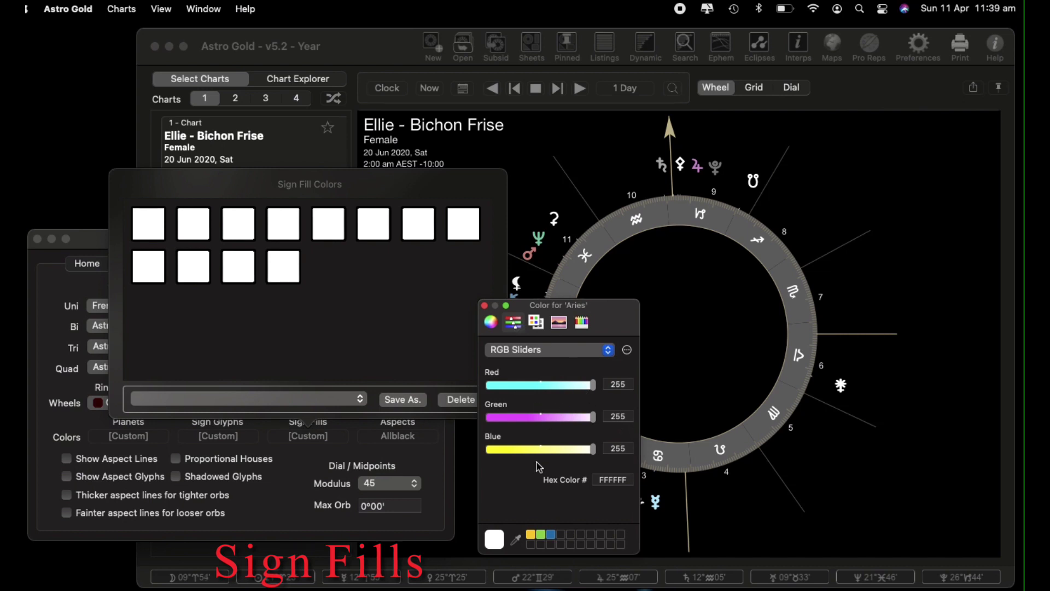
pyautogui.click(539, 323)
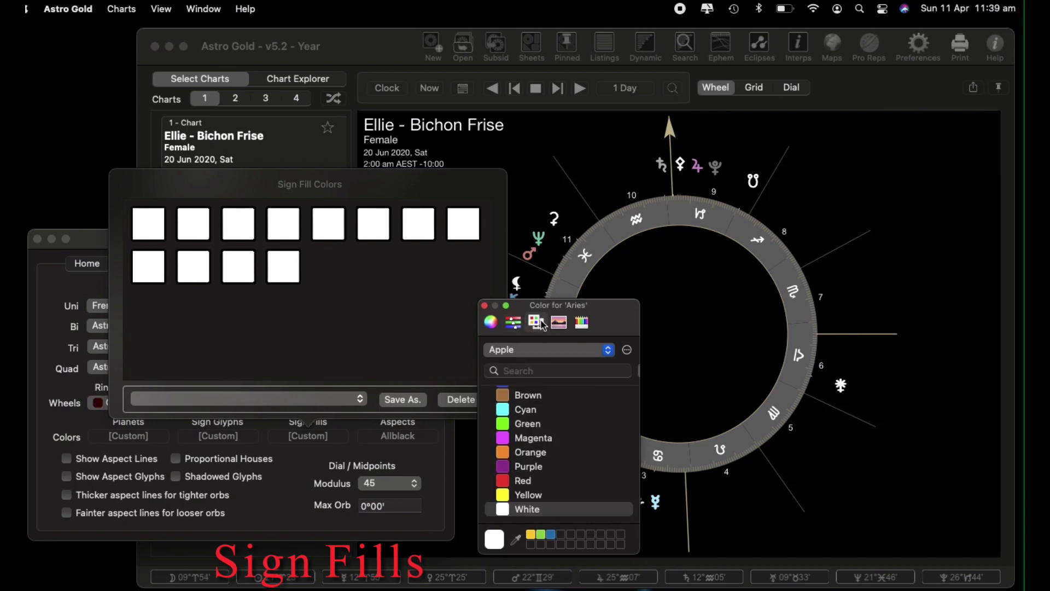
pyautogui.click(583, 325)
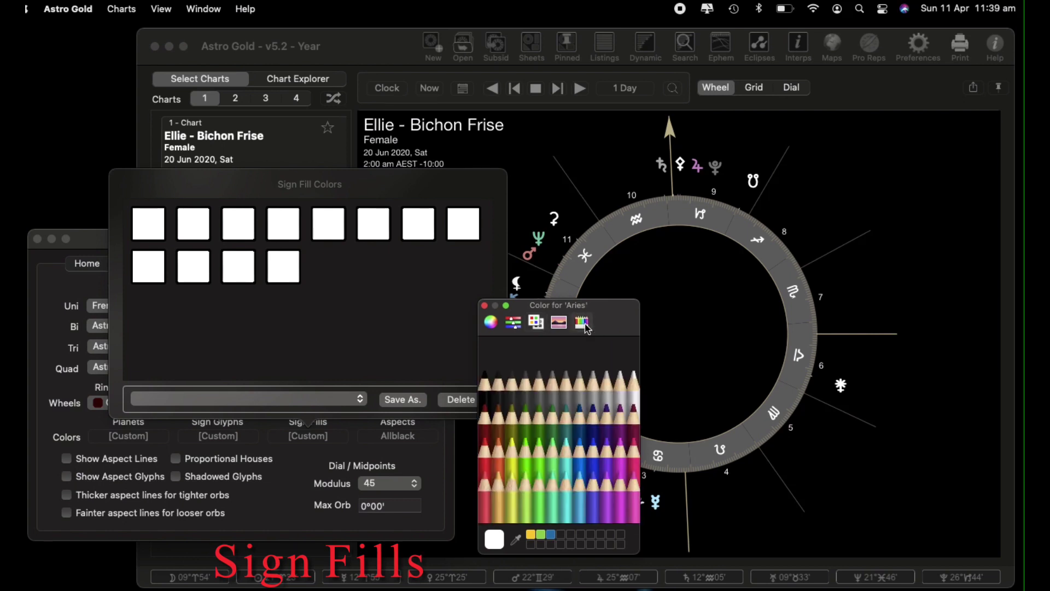
pyautogui.click(144, 222)
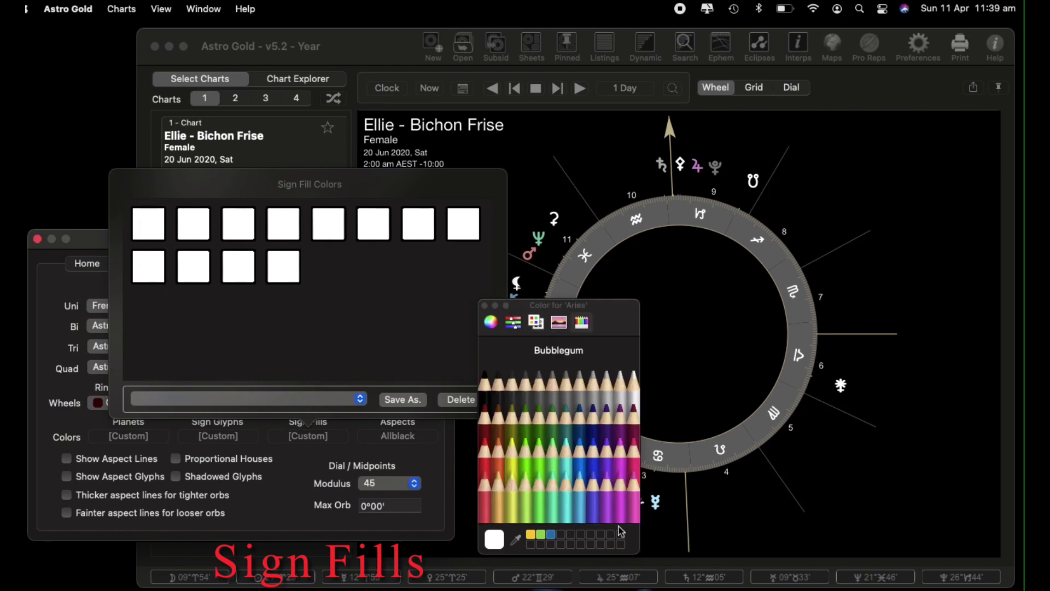
pyautogui.click(594, 508)
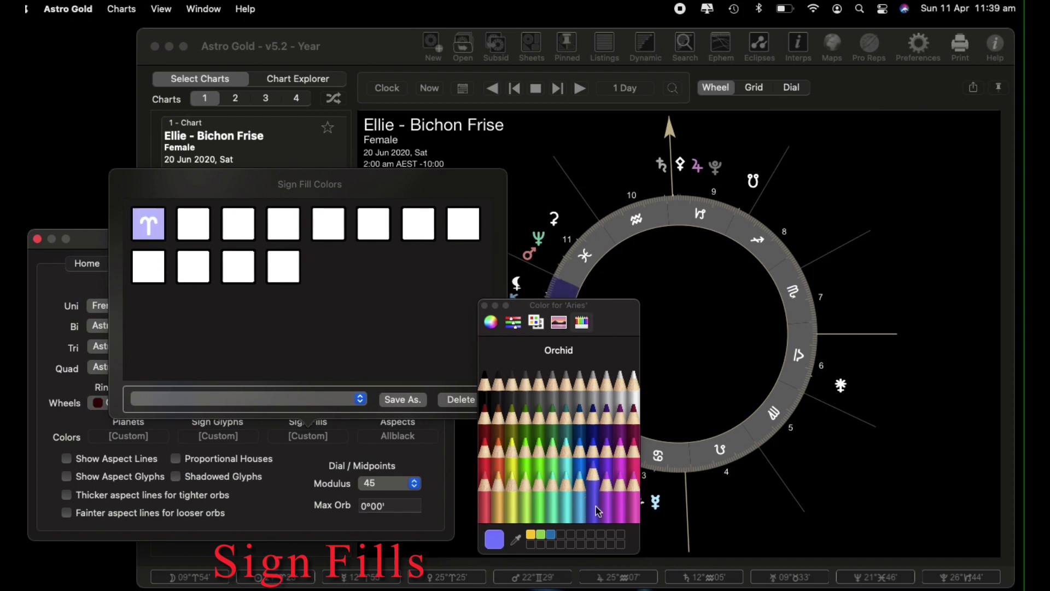
pyautogui.click(193, 234)
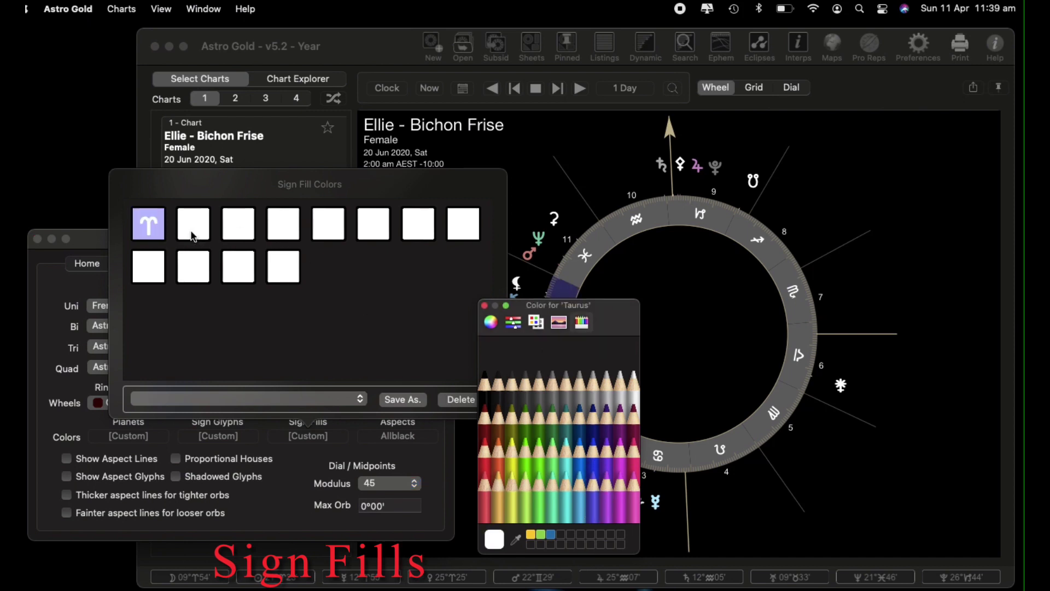
pyautogui.click(616, 459)
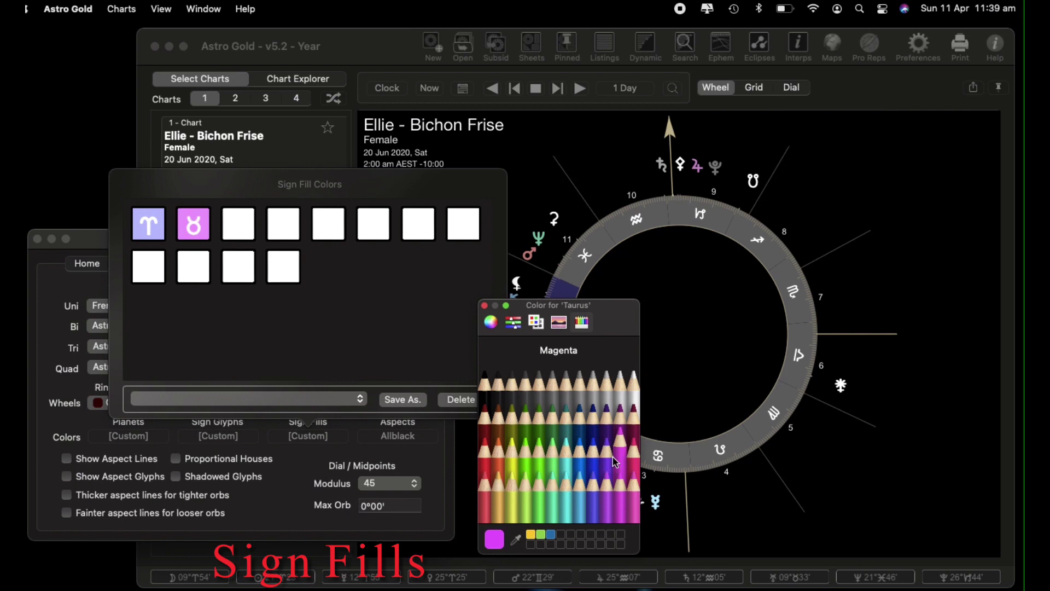
# Set the Taurus sign fill to the Eggplant pencil color and the Gemini sign fill to the Lemon pencil color
pyautogui.click(236, 237)
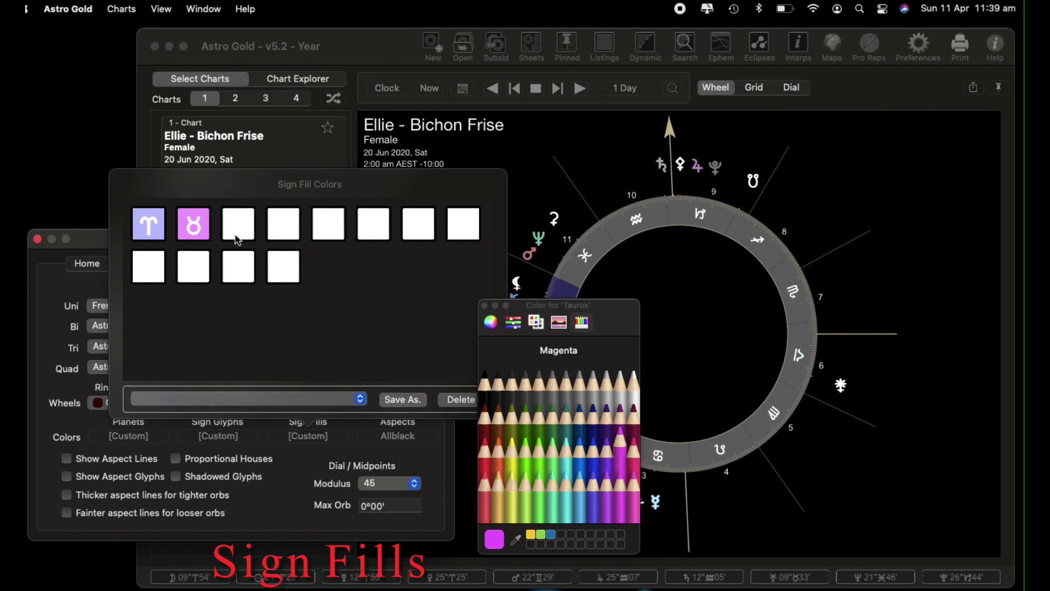
pyautogui.click(607, 421)
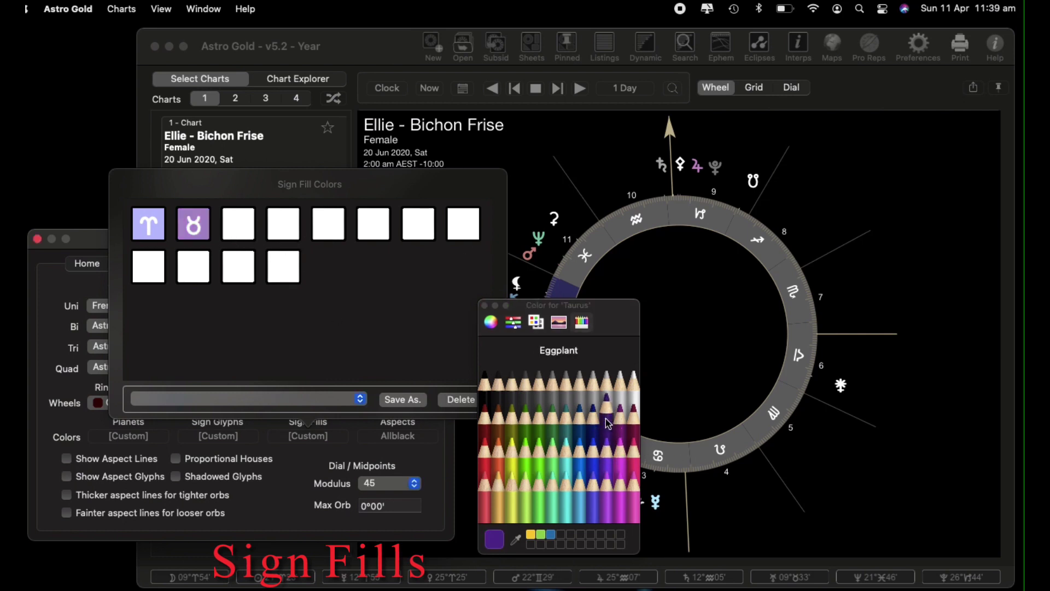
pyautogui.click(244, 235)
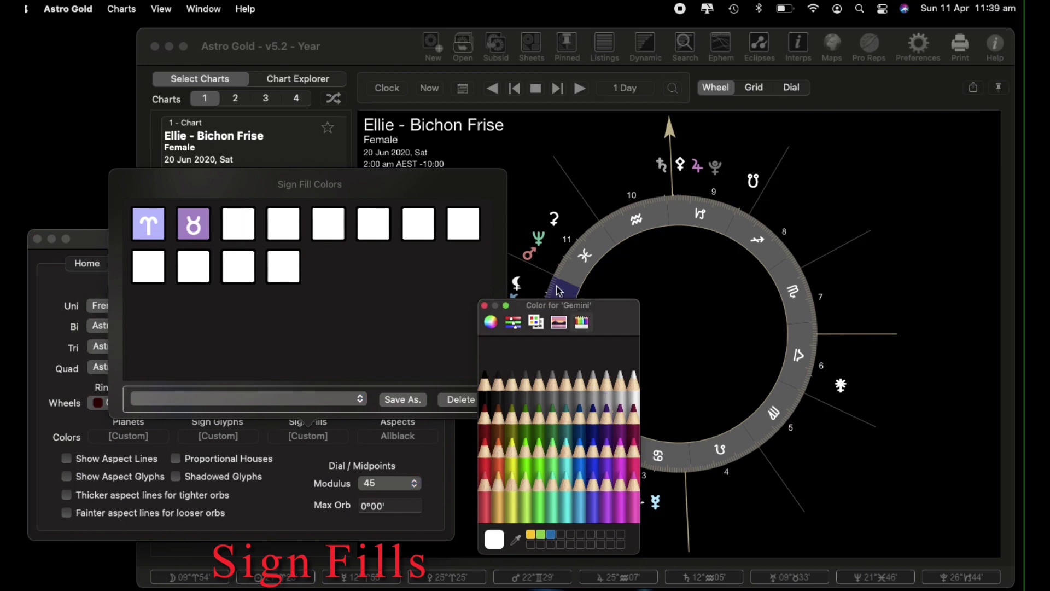
pyautogui.click(512, 453)
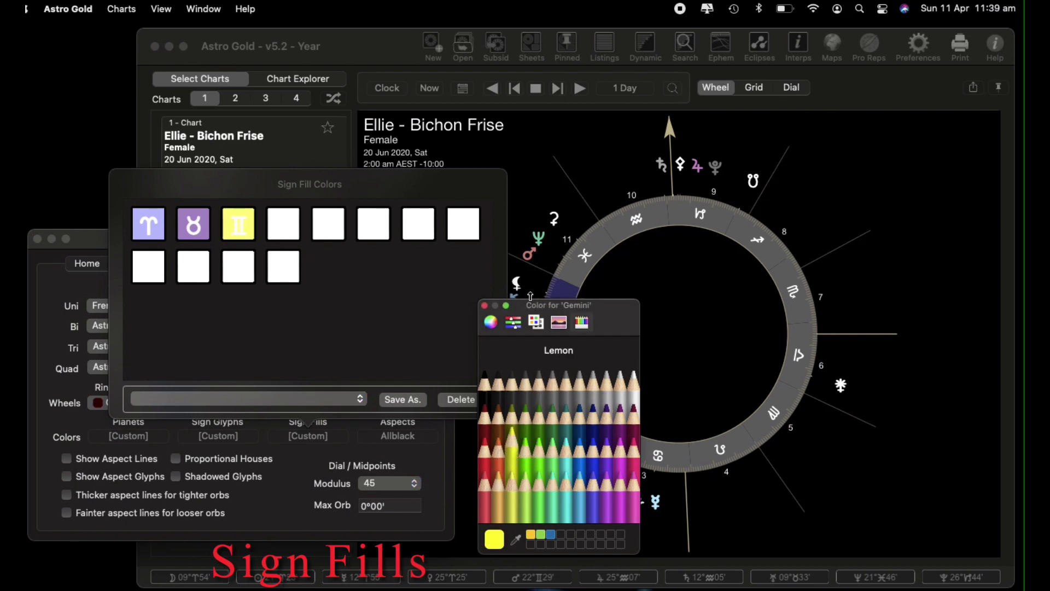
pyautogui.click(484, 305)
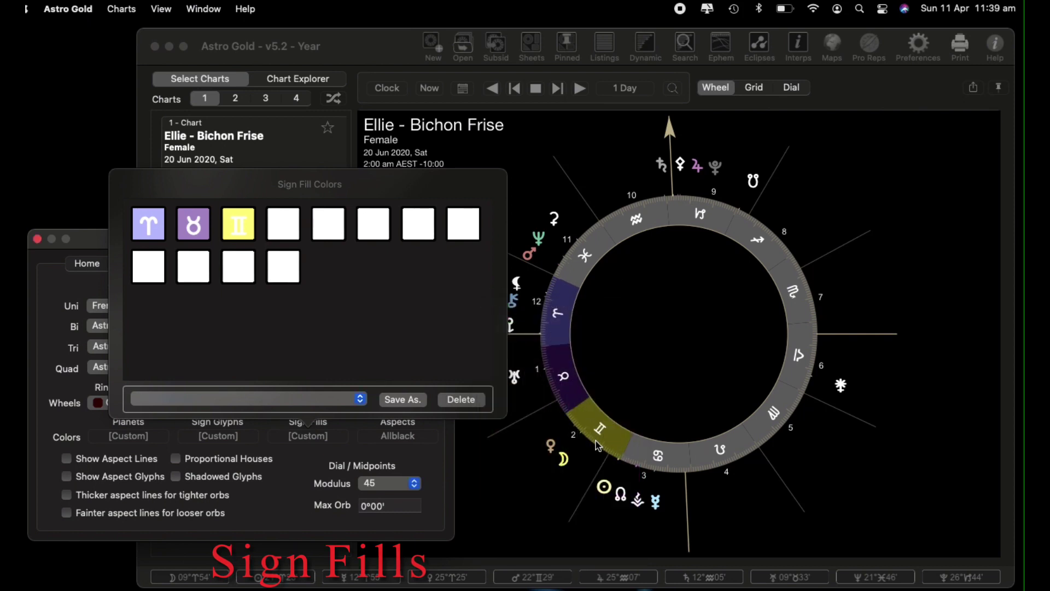
# Save the current sign fills as a color set named "KK unfinished colours" and select it in the list of saved sets
pyautogui.click(419, 403)
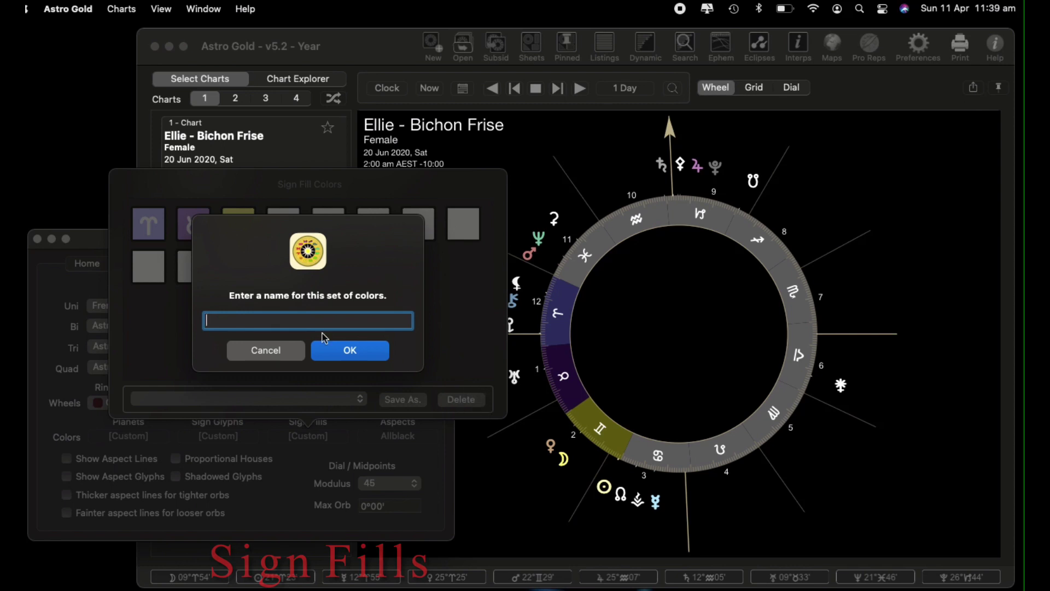
pyautogui.write('KK unfinished')
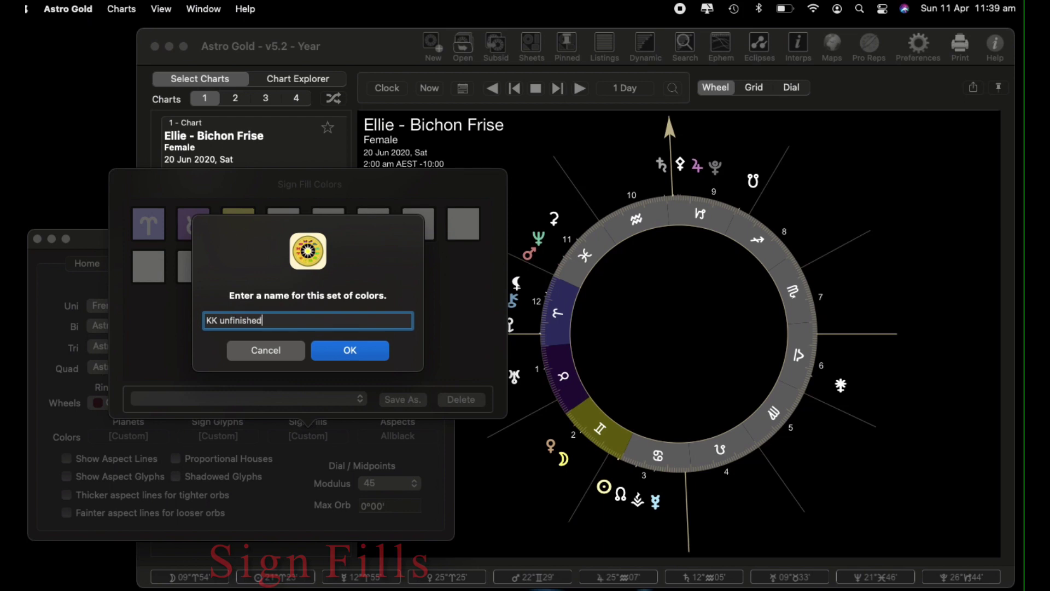
pyautogui.write(' colours')
pyautogui.click(359, 355)
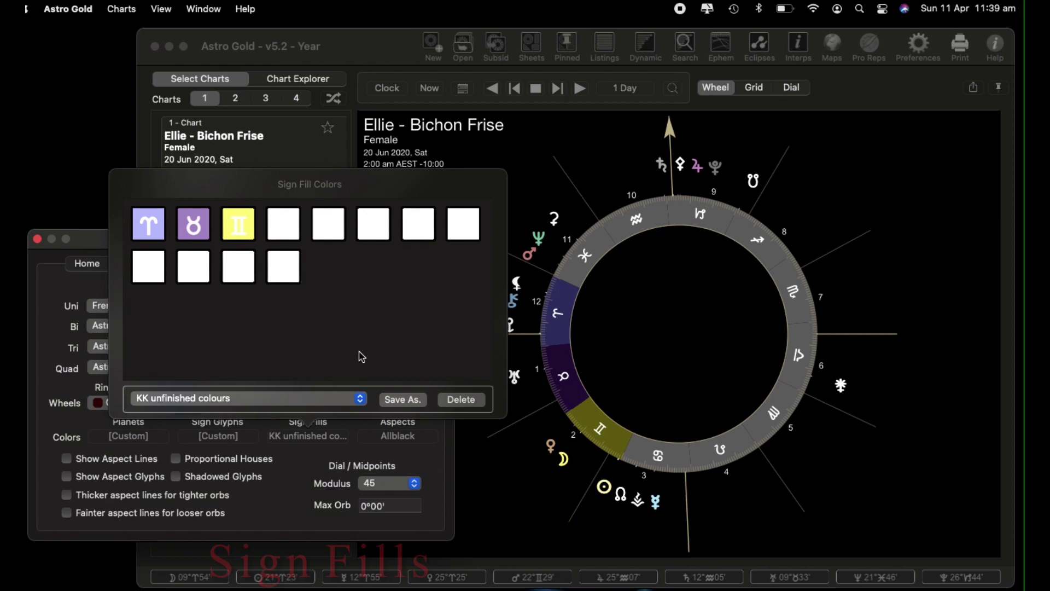
pyautogui.click(361, 399)
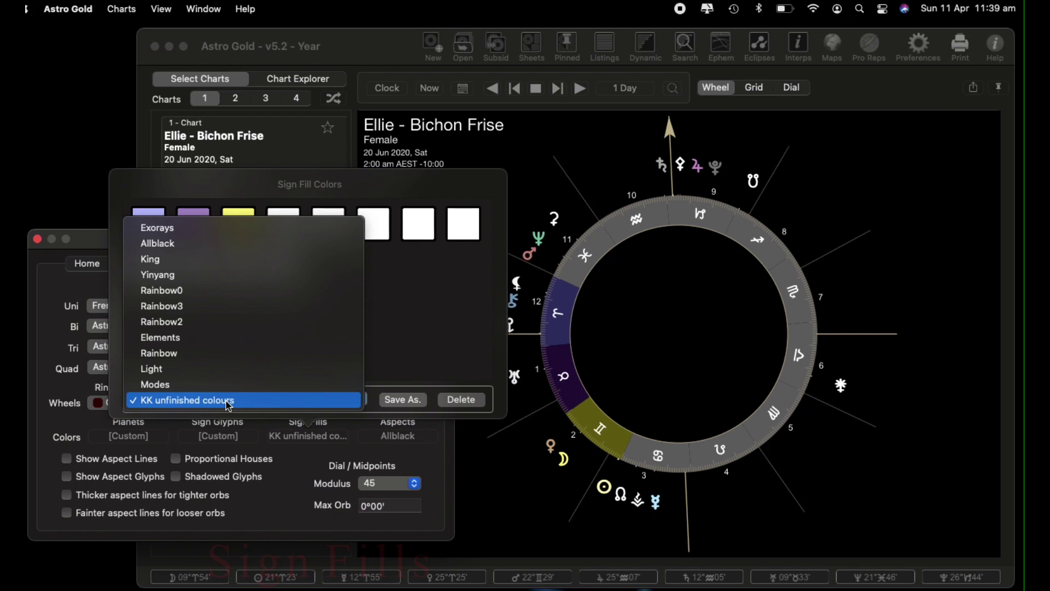
pyautogui.click(279, 400)
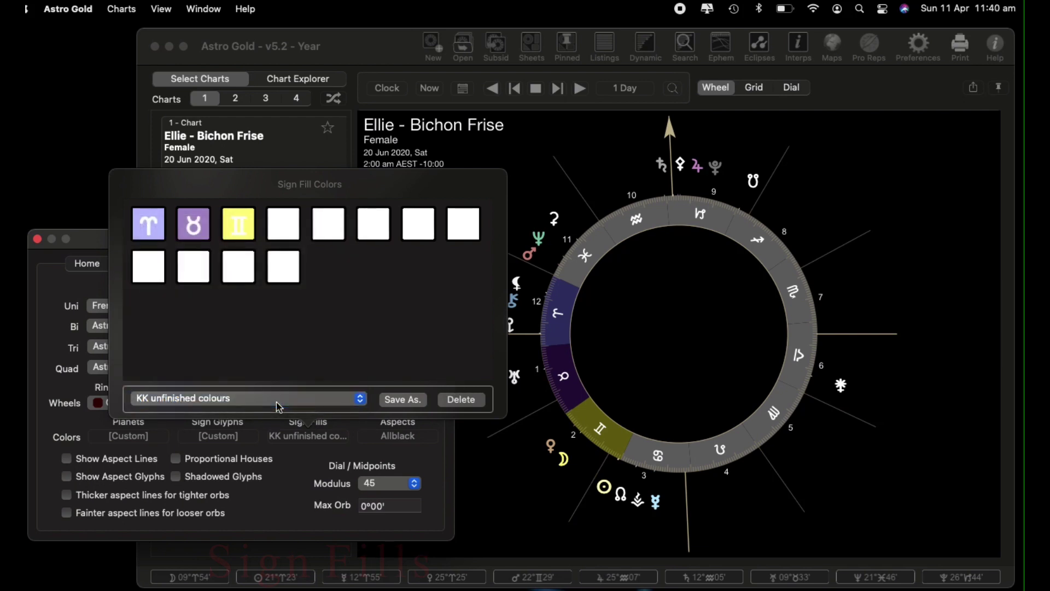
# Delete the saved "KK unfinished colours" set, check the list of remaining sets and close the sign fill colors
pyautogui.click(467, 402)
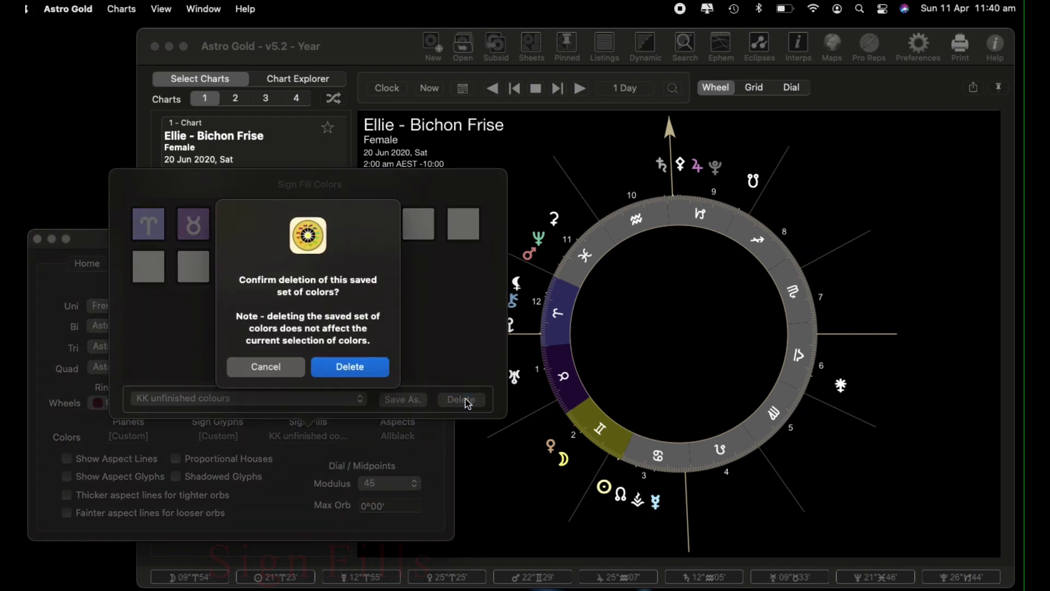
pyautogui.click(352, 367)
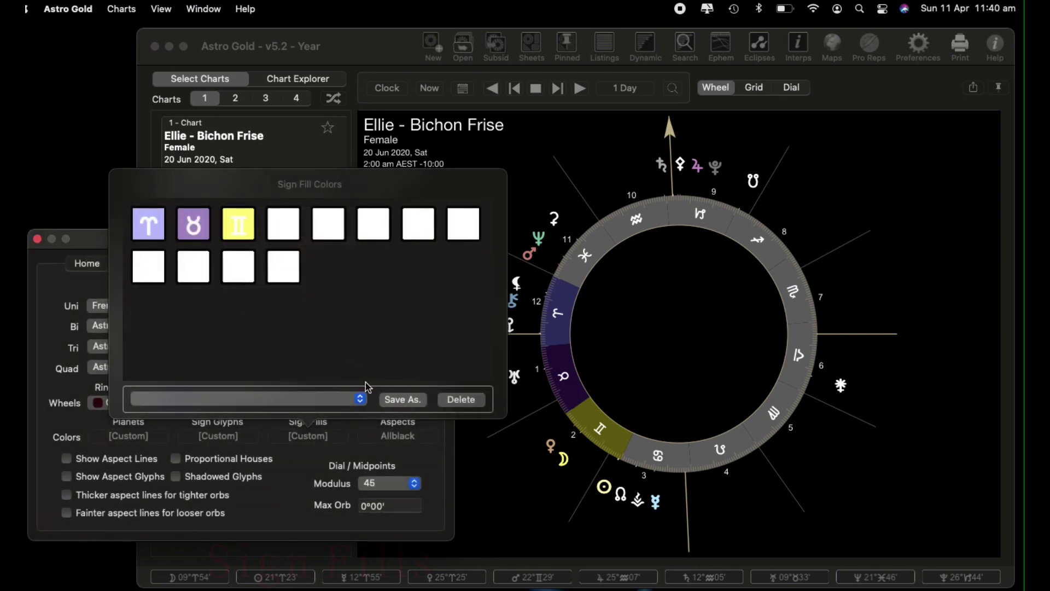
pyautogui.click(360, 400)
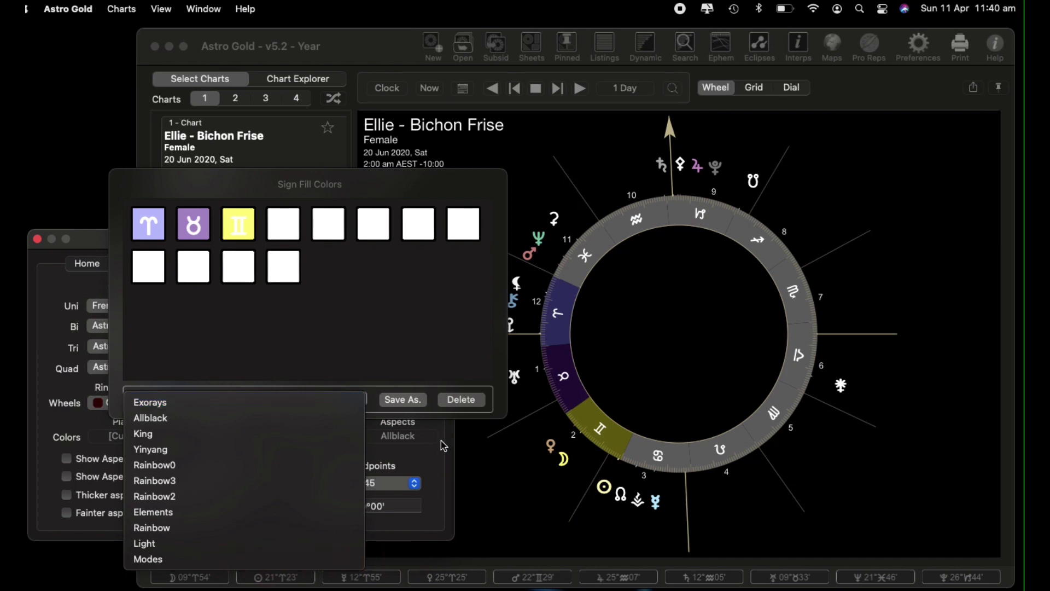
pyautogui.click(433, 470)
pyautogui.click(434, 471)
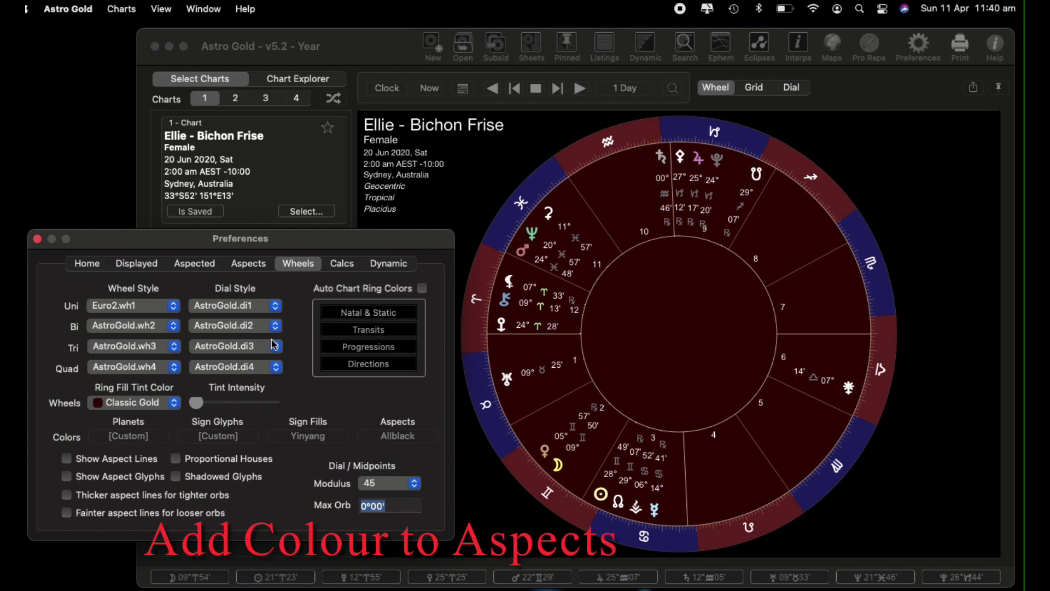
# Show aspect lines in the wheel and apply the saved custom palette named after its creator to the aspect colors
pyautogui.click(66, 460)
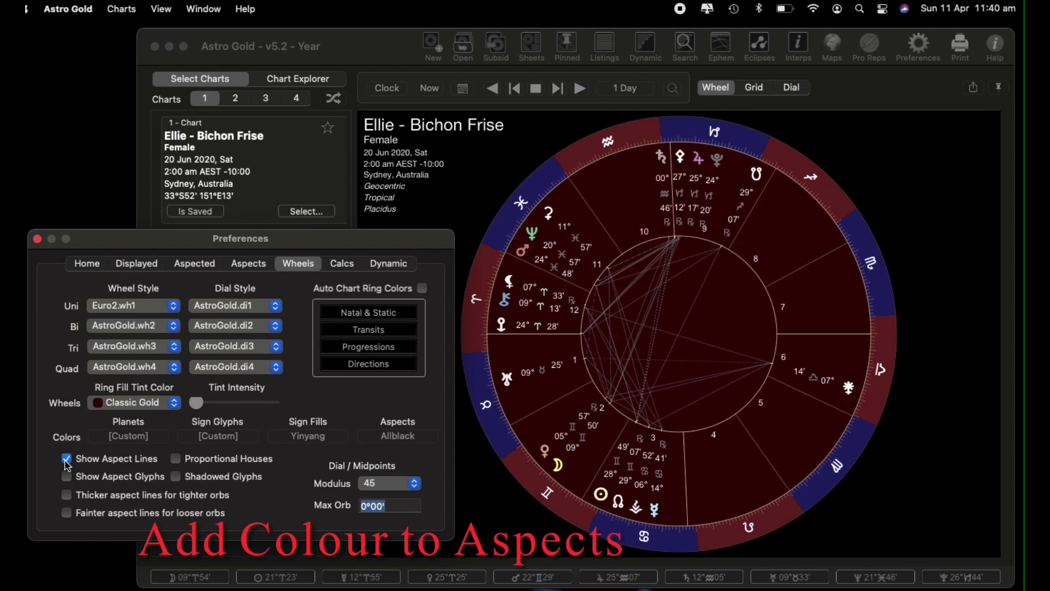
pyautogui.click(402, 437)
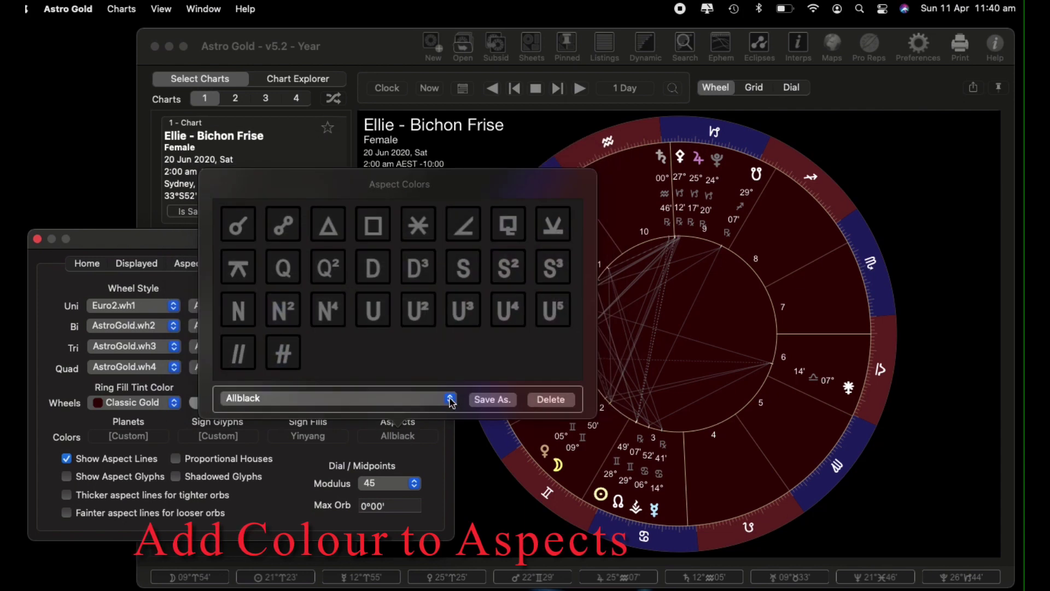
pyautogui.click(450, 401)
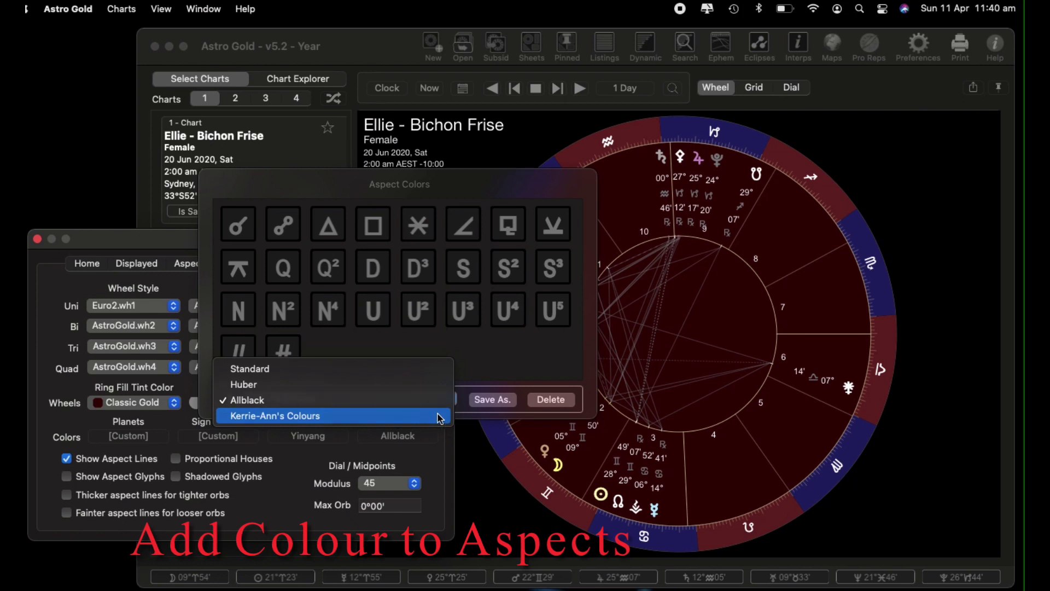
pyautogui.click(439, 415)
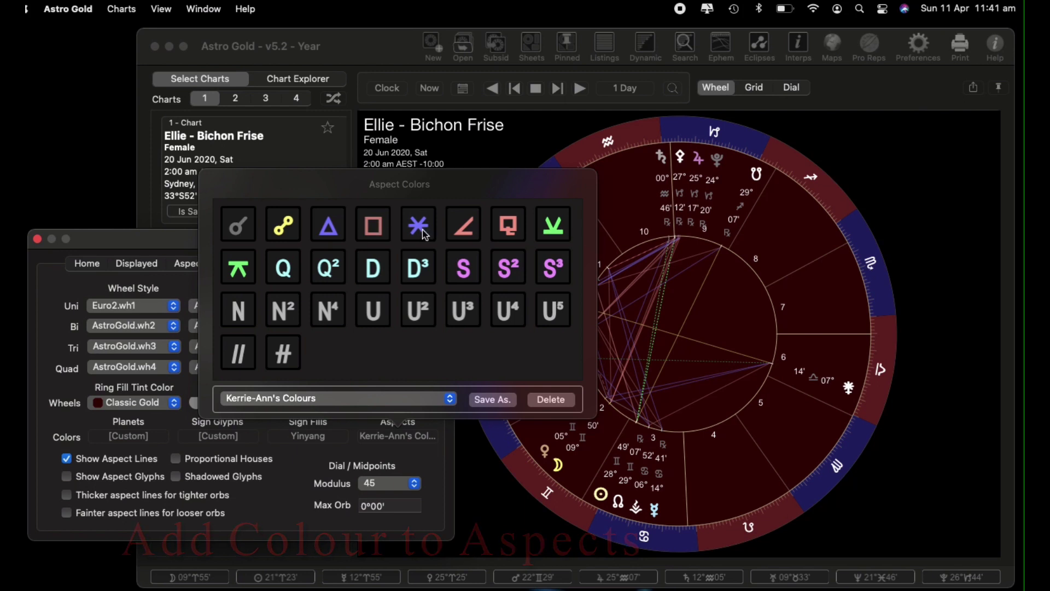
pyautogui.click(504, 354)
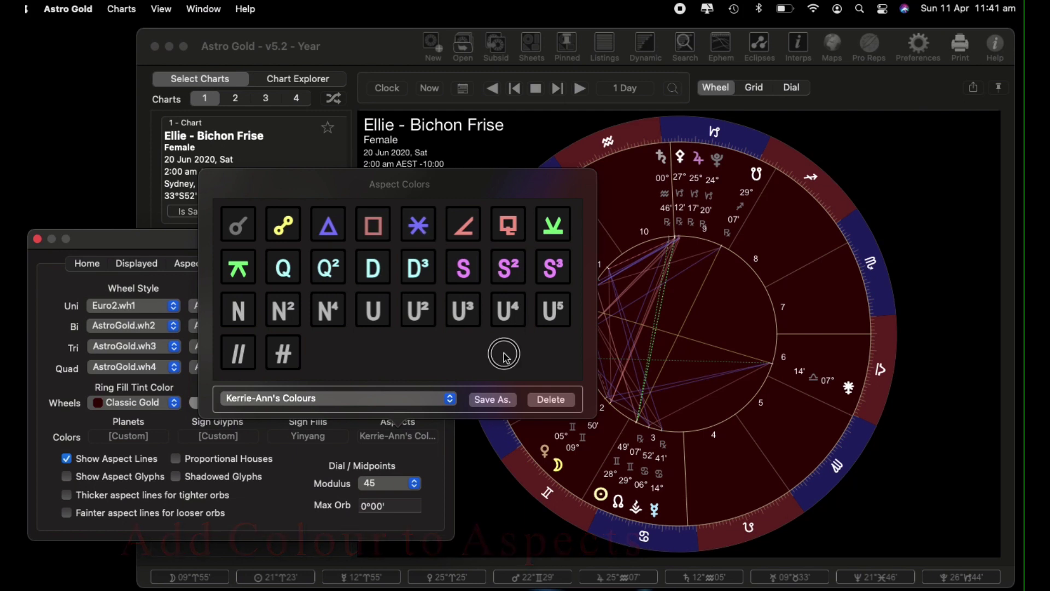
pyautogui.click(291, 469)
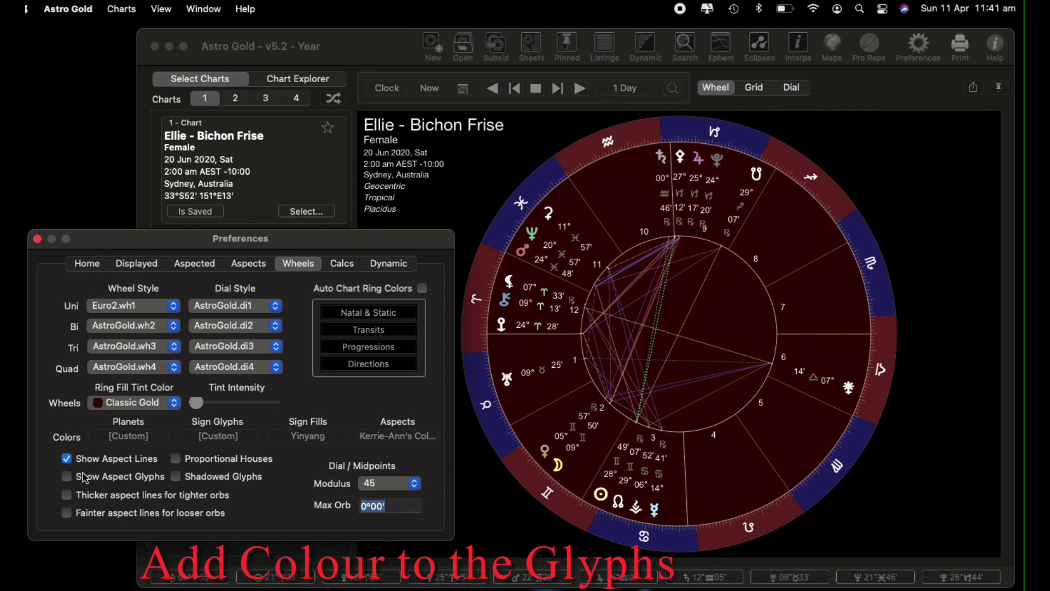
# Show aspect glyphs in the wheel and enable thicker aspect lines for tighter orbs
pyautogui.click(66, 476)
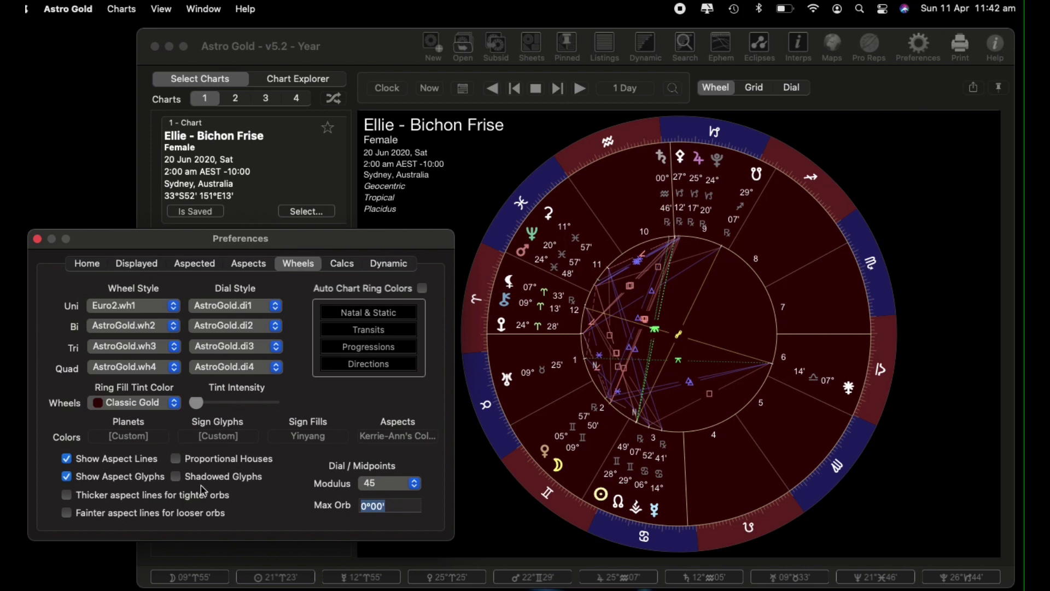
pyautogui.click(67, 495)
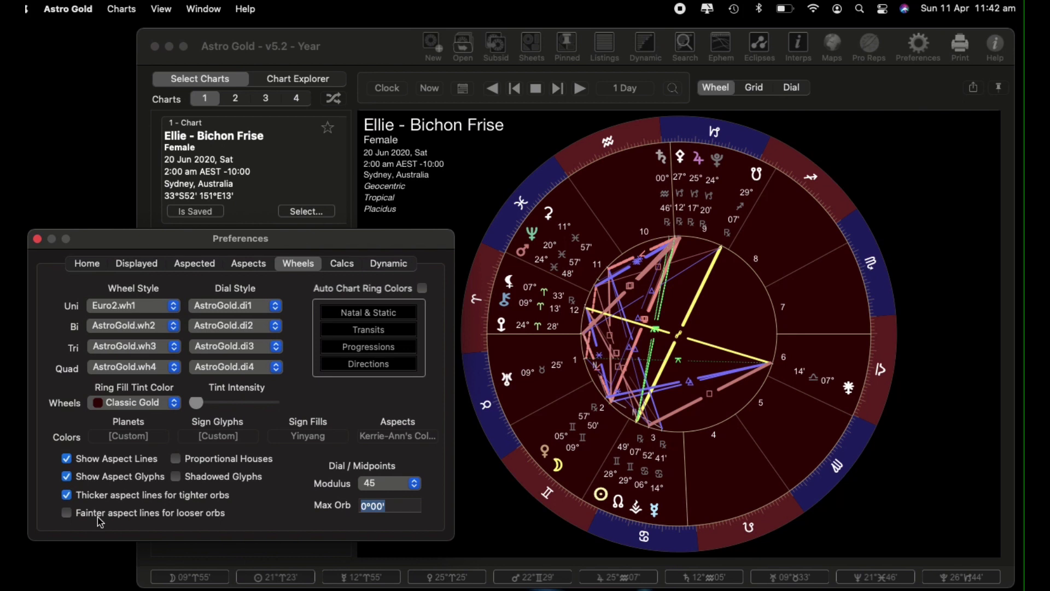
# Try fainter aspect lines for looser orbs, proportional houses and shadowed glyphs, switching each option back off
pyautogui.click(66, 514)
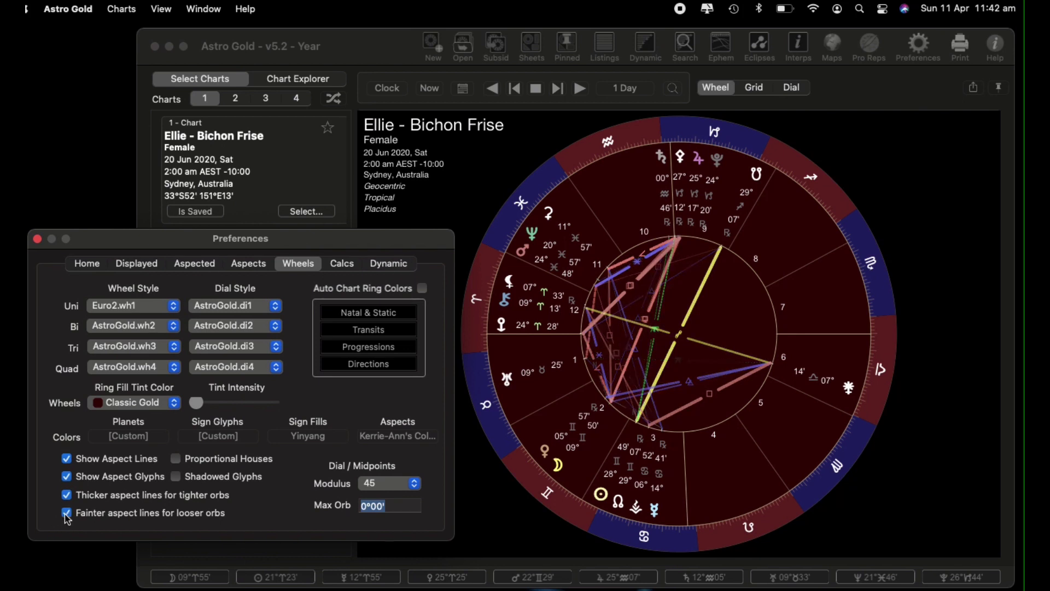
pyautogui.click(66, 514)
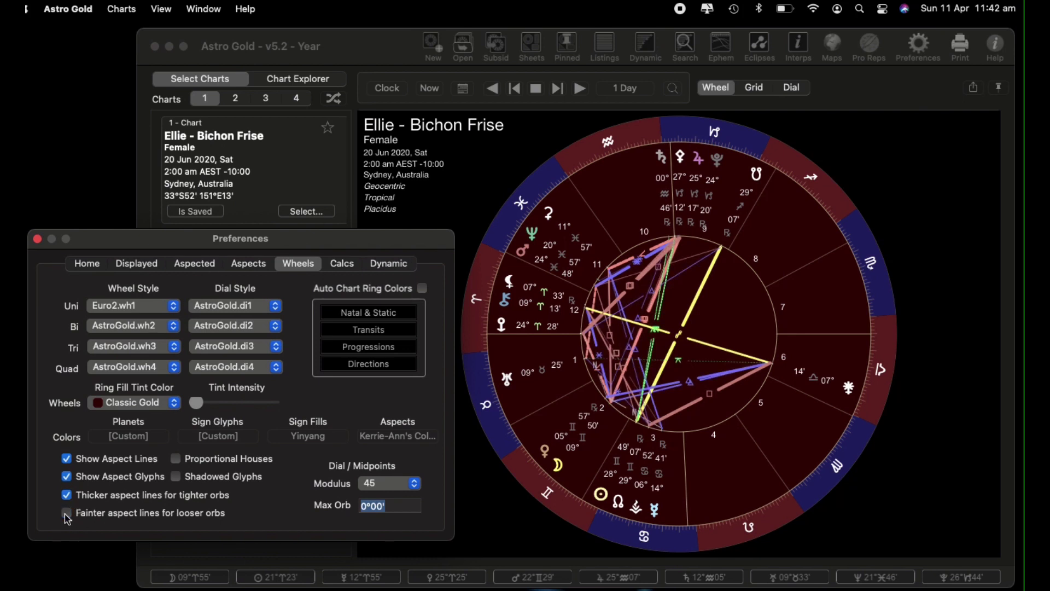
pyautogui.click(176, 460)
pyautogui.click(175, 460)
pyautogui.click(175, 477)
pyautogui.click(175, 477)
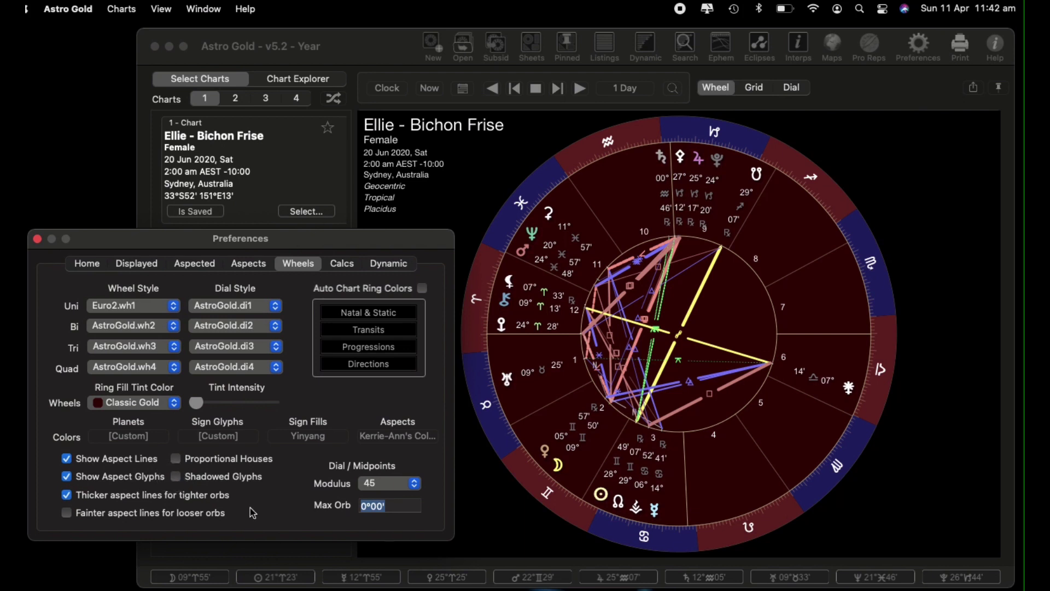